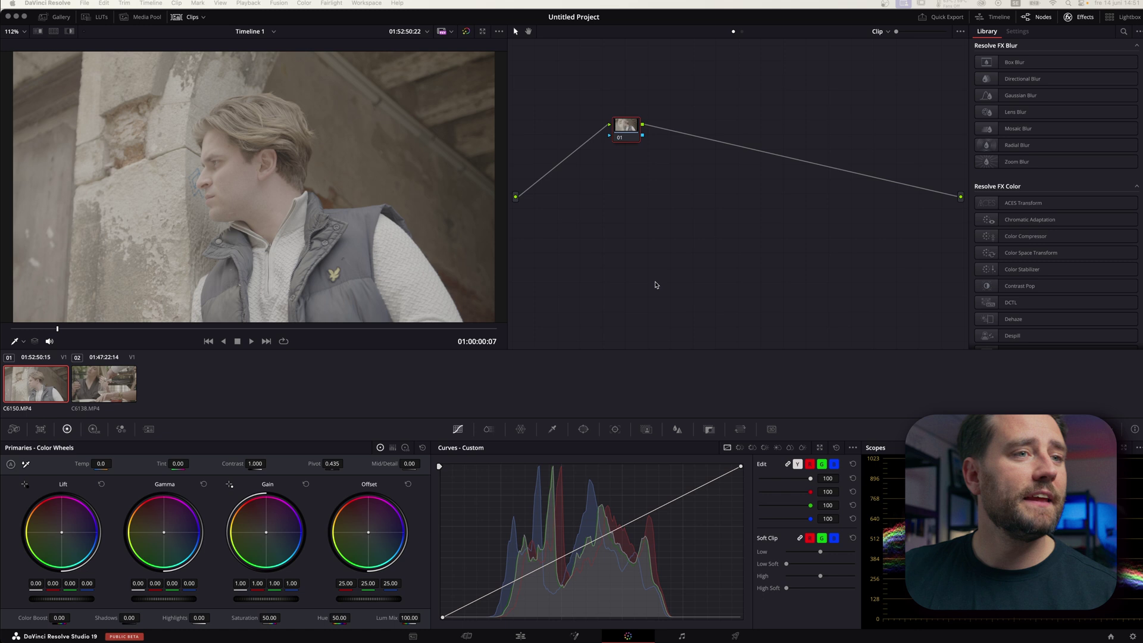
Step: Check Color science, Timeline and Output color space in Project Settings, then cancel without saving
left_click(1134, 636)
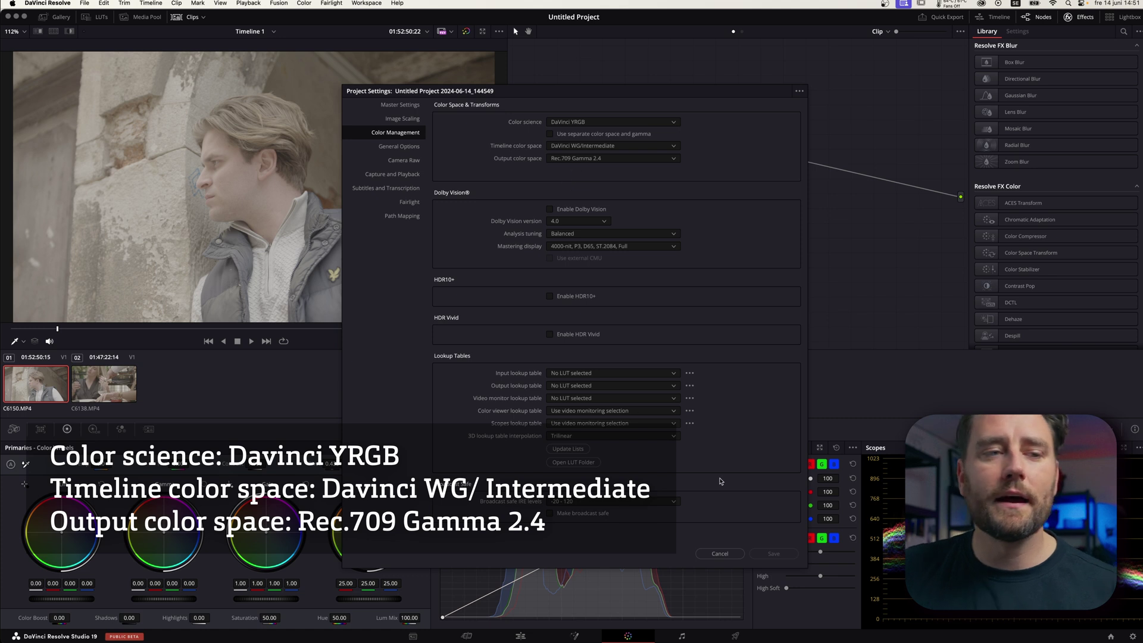
left_click(720, 554)
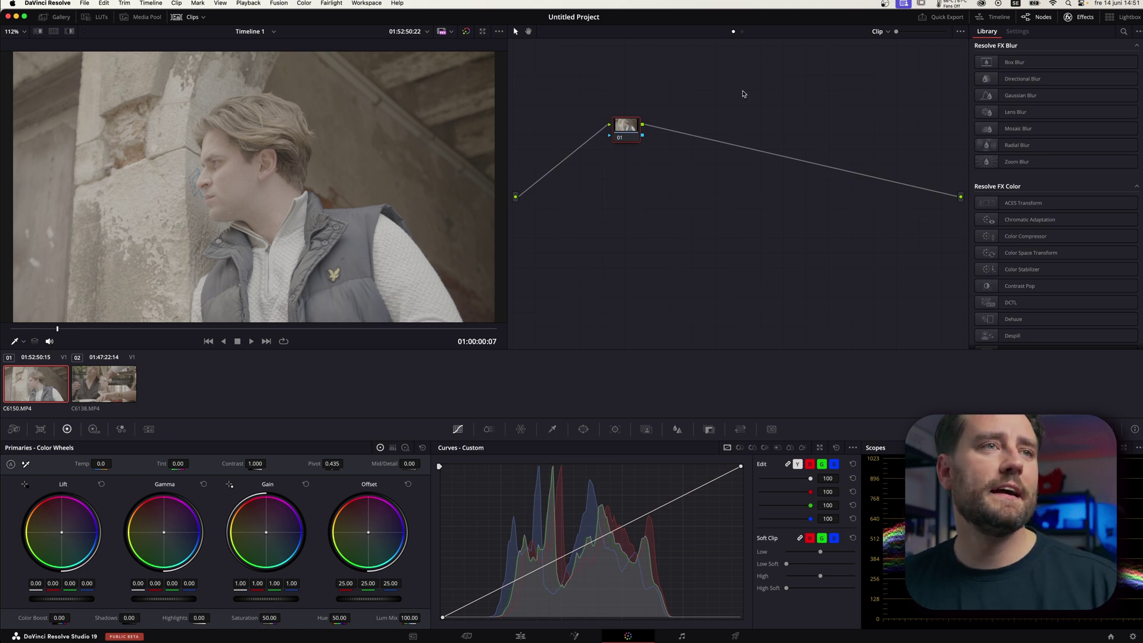
Step: Build an evenly spaced four-node serial chain with Alt+S and drop Color Space Transform onto node 01
left_click_drag(634, 133, 586, 136)
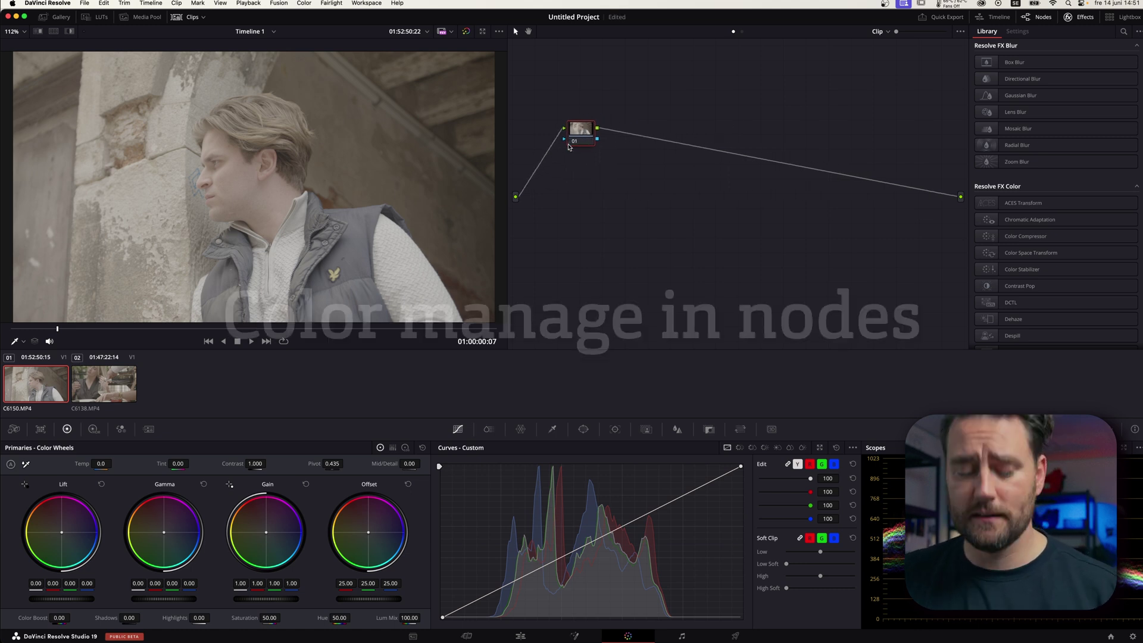
key("alt+s")
key("alt+s")
left_click_drag(662, 137, 718, 134)
key("alt+s")
left_click_drag(624, 132, 742, 127)
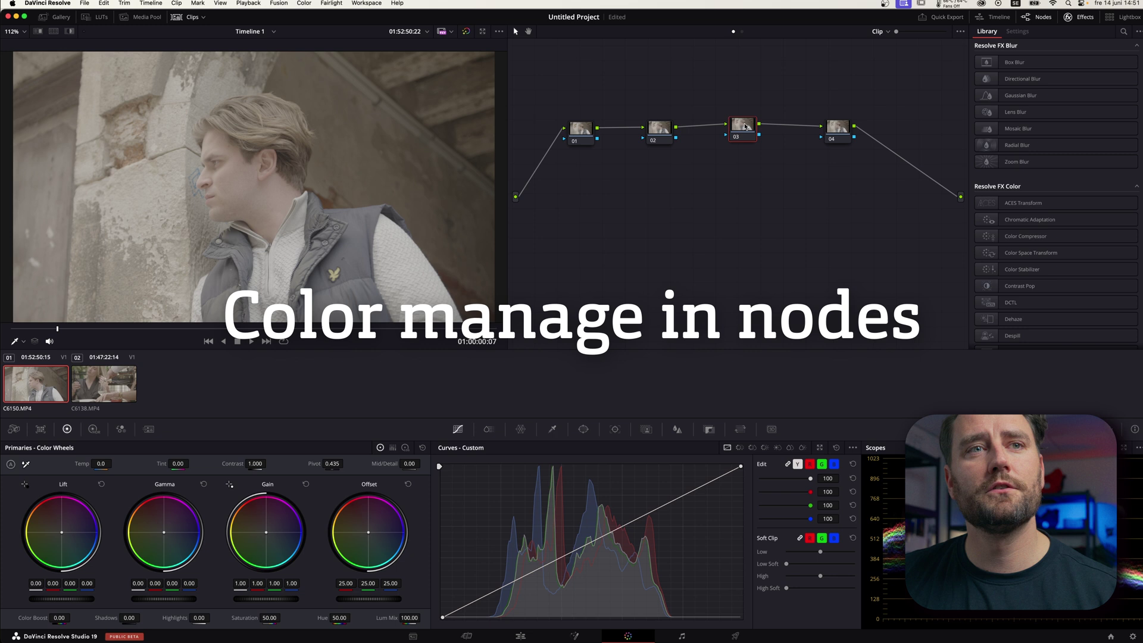
left_click_drag(1057, 255, 575, 134)
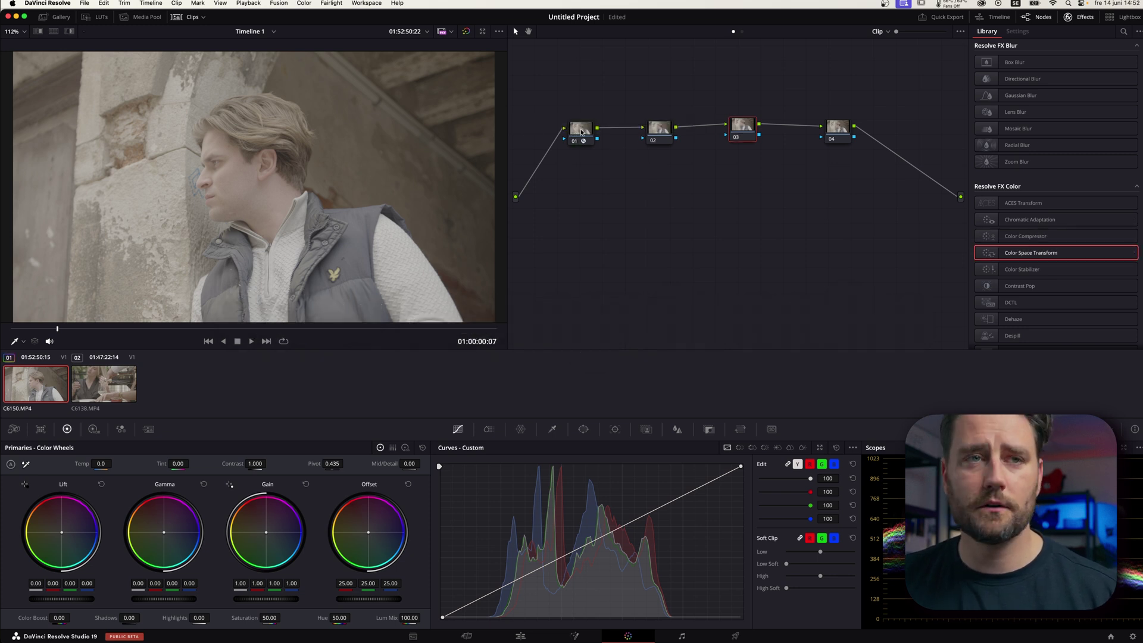
Step: Set node 01's CST input to Sony S-Gamut3.Cine color space with Sony S-Log3 gamma
left_click(582, 132)
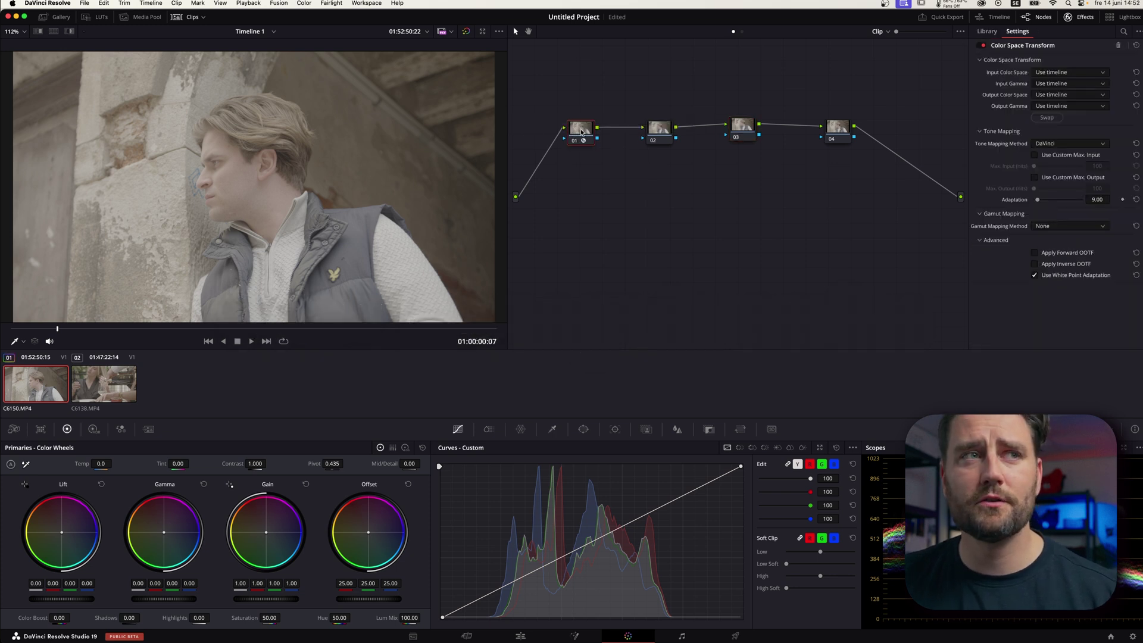
left_click(1064, 73)
scroll(1068, 137, "down", 10)
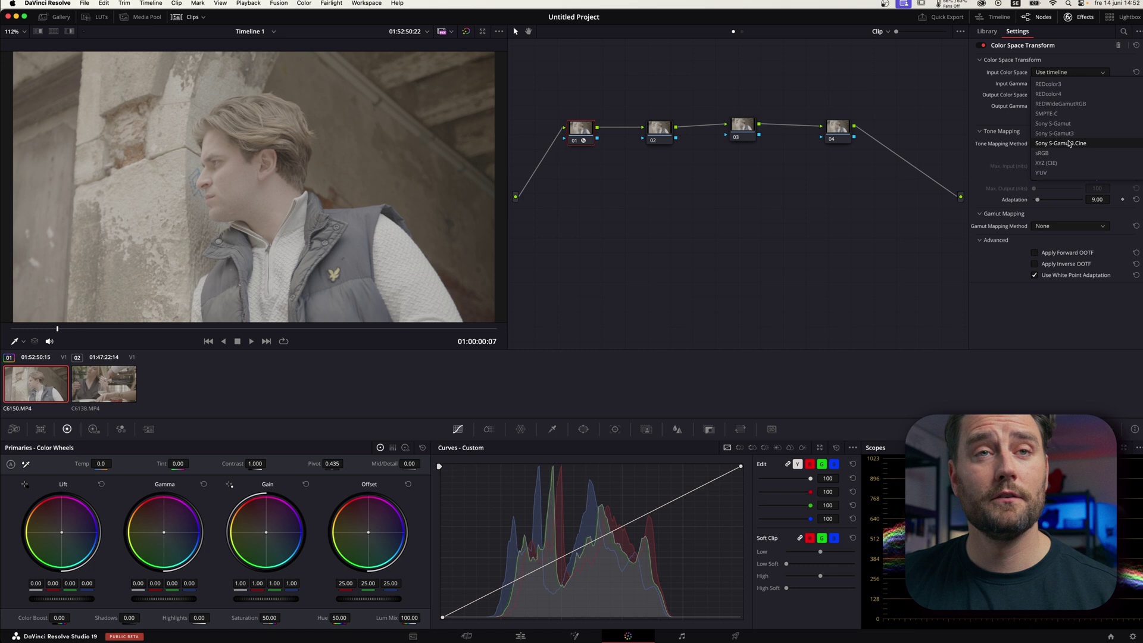
left_click(1070, 144)
left_click(1059, 85)
scroll(1064, 143, "down", 5)
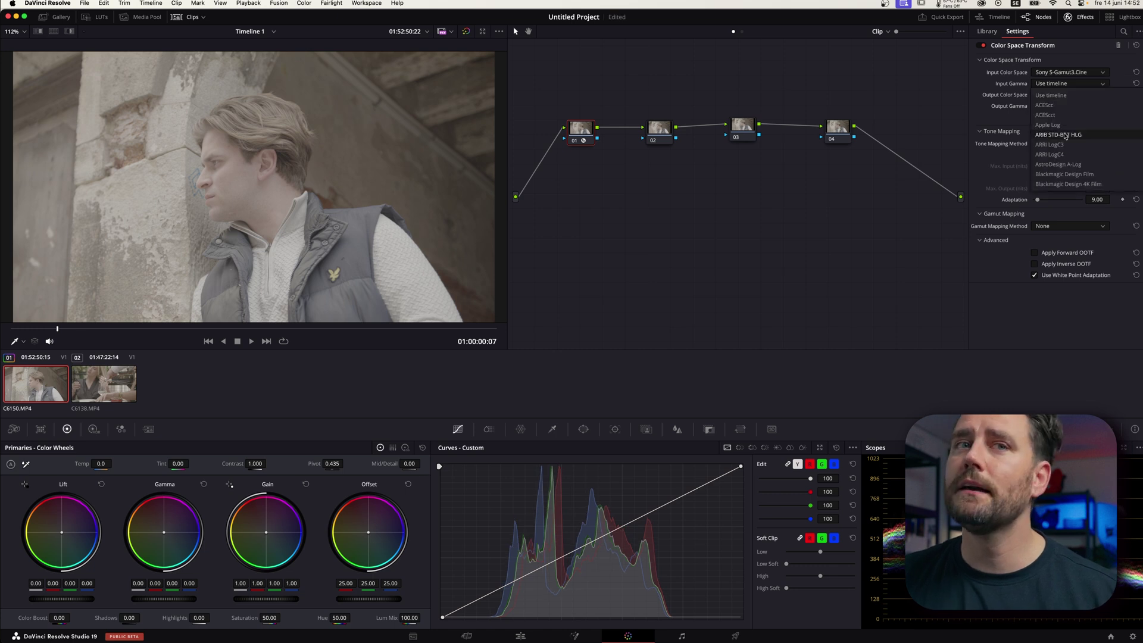
scroll(1065, 156, "down", 4)
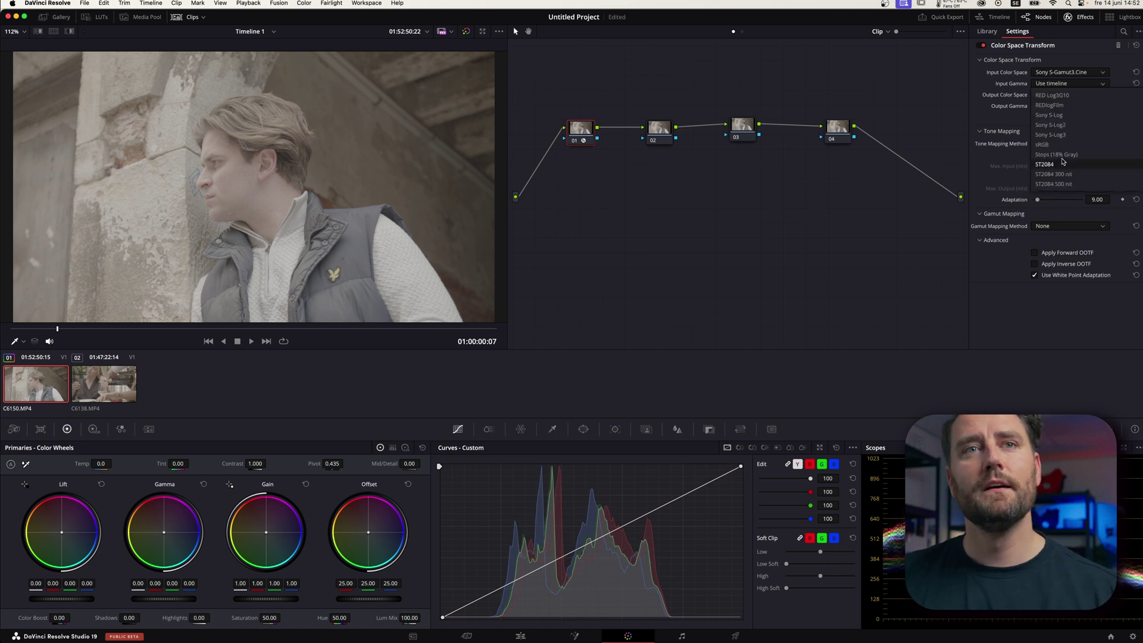
left_click(1068, 136)
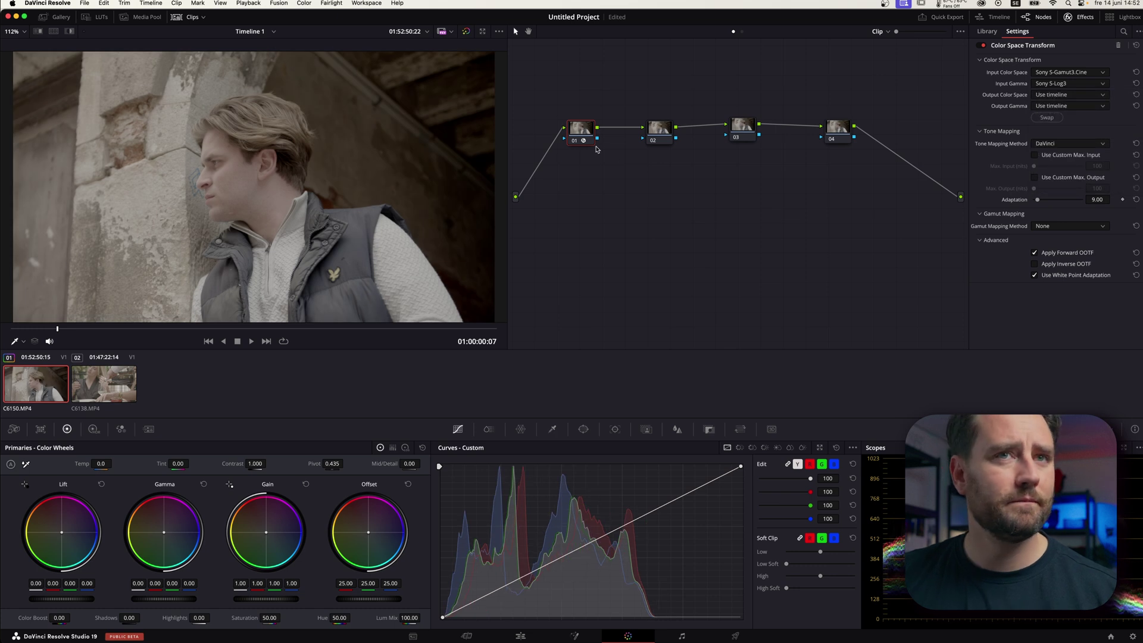
Step: Set node 01's CST output to DaVinci Wide Gamut with DaVinci Intermediate gamma
left_click(1063, 95)
scroll(1066, 137, "down", 5)
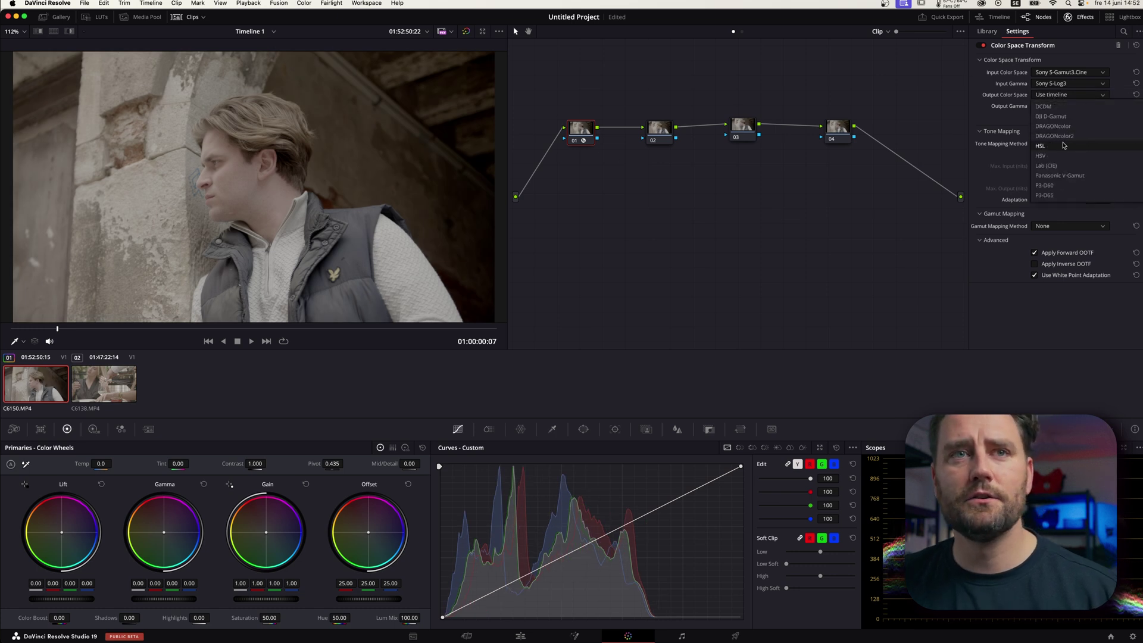
scroll(1069, 157, "up", 6)
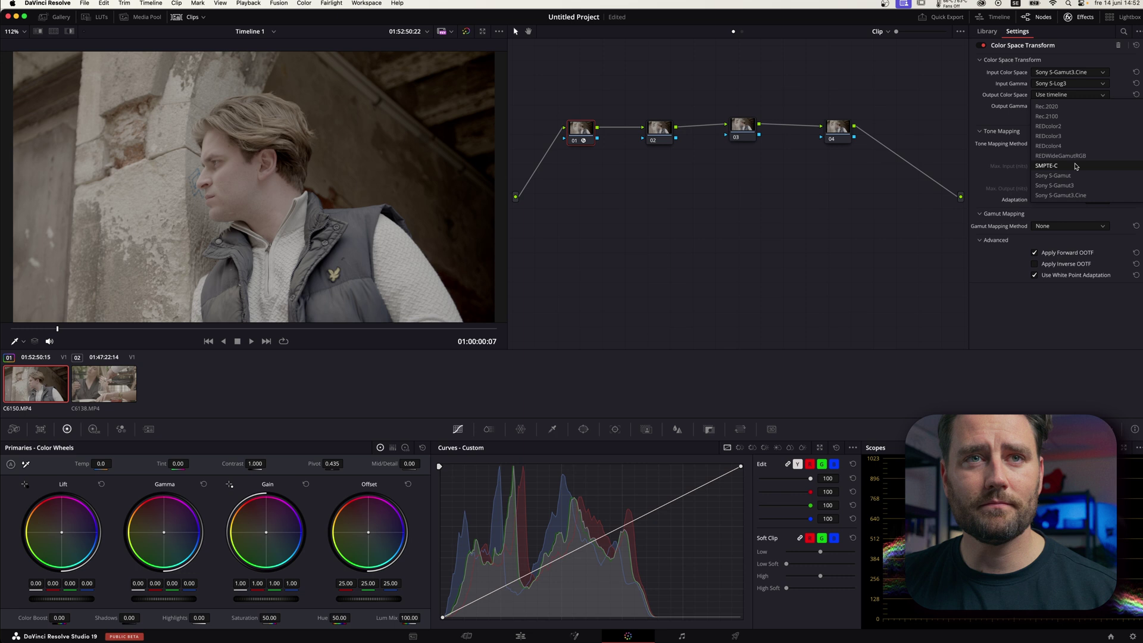
scroll(1075, 149, "up", 3)
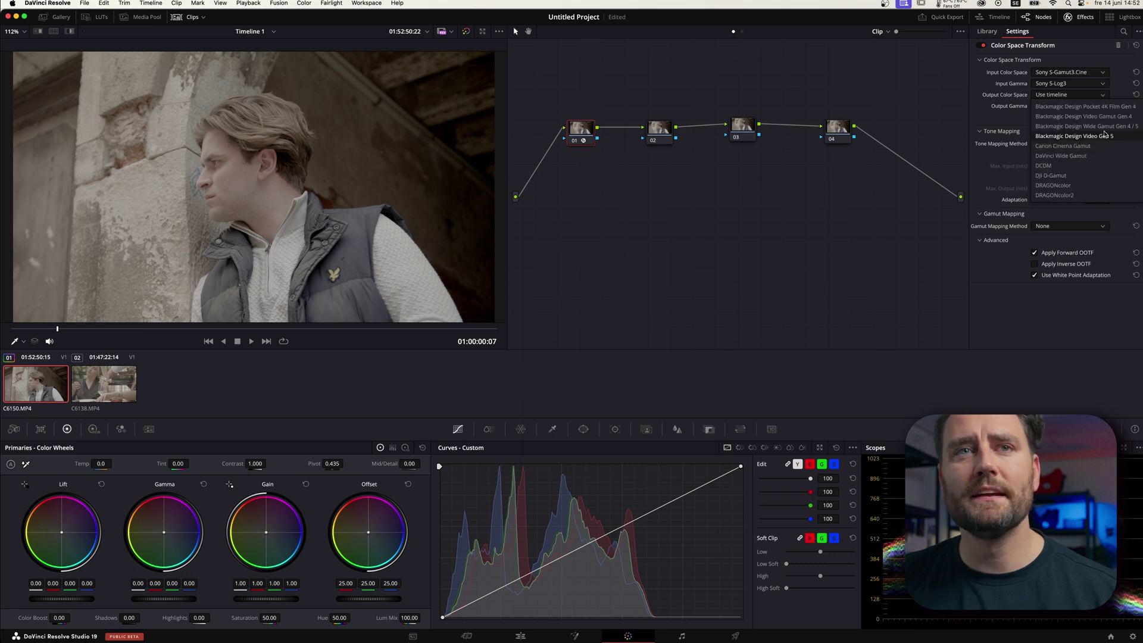
left_click(1061, 155)
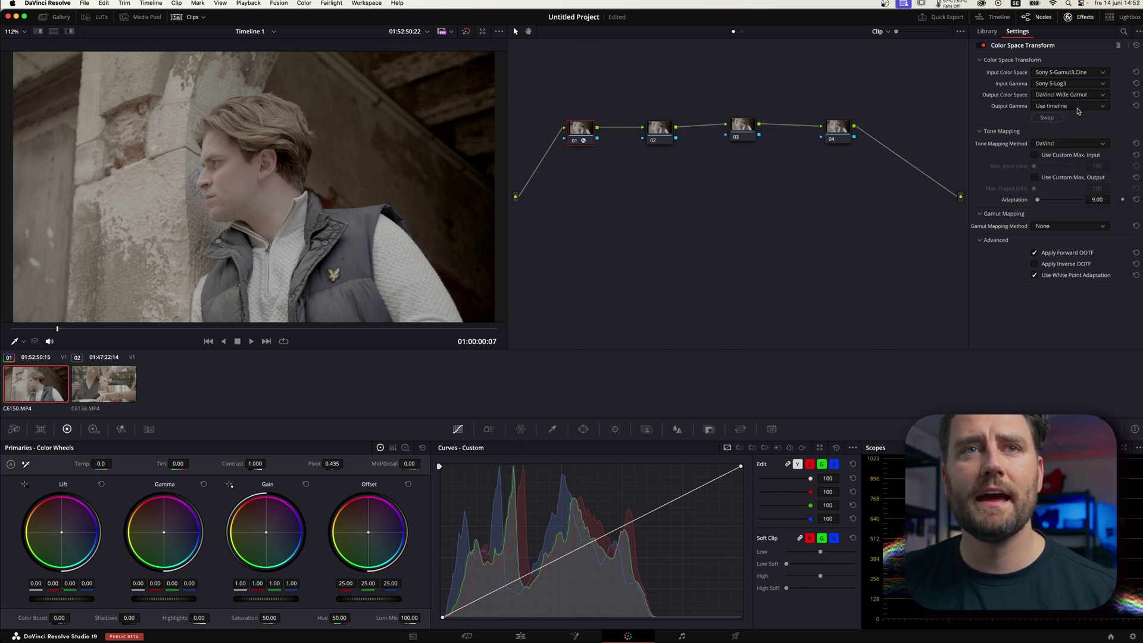
left_click(1068, 106)
scroll(1073, 153, "down", 5)
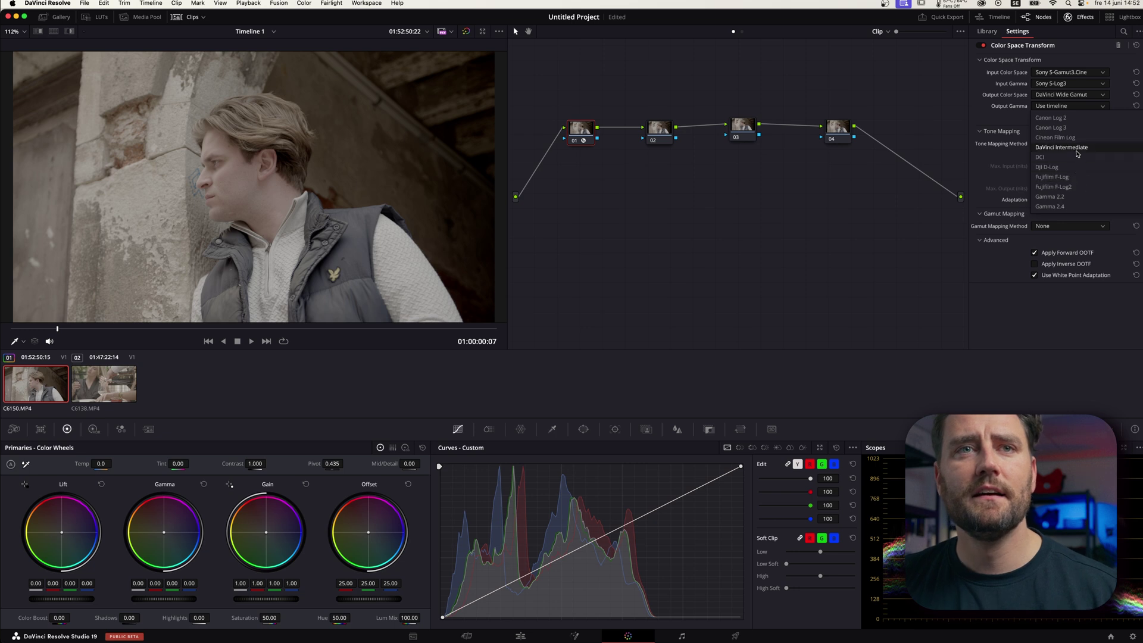
left_click(1075, 149)
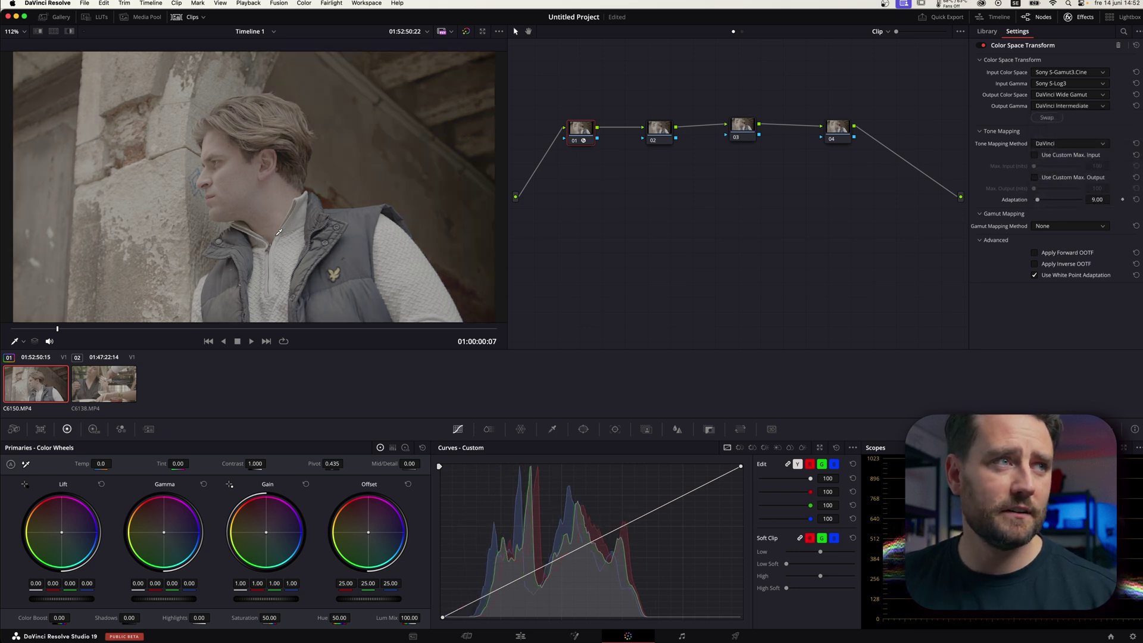
Step: Add Color Space Transform to node 04 with DaVinci Wide Gamut / DaVinci Intermediate input
left_click(847, 128)
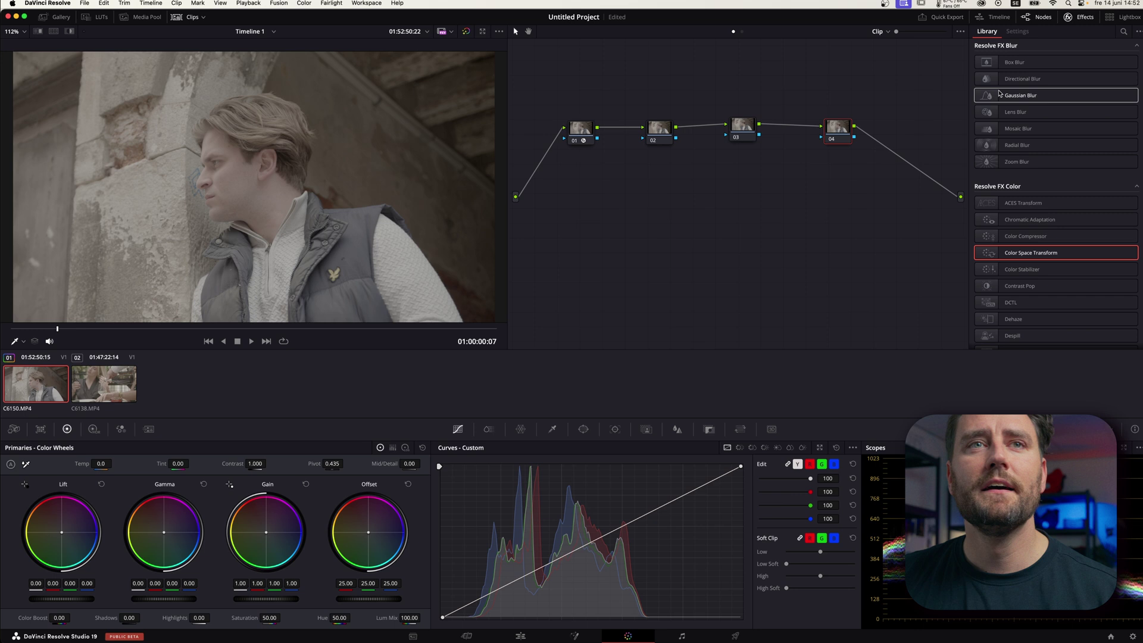
left_click_drag(1016, 269, 836, 129)
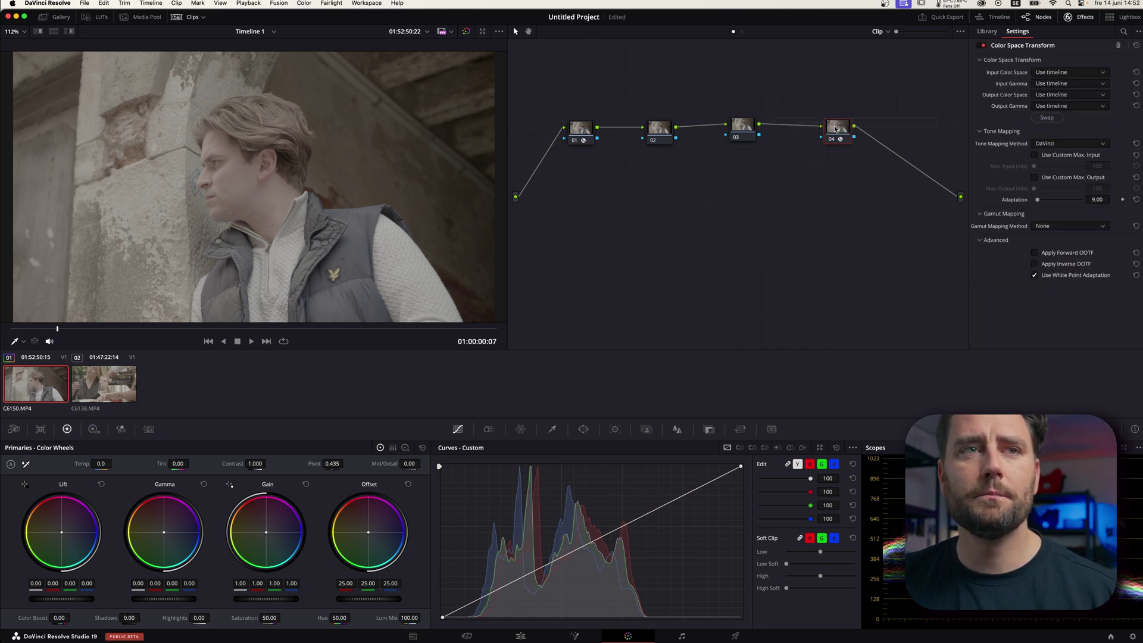
left_click(1057, 74)
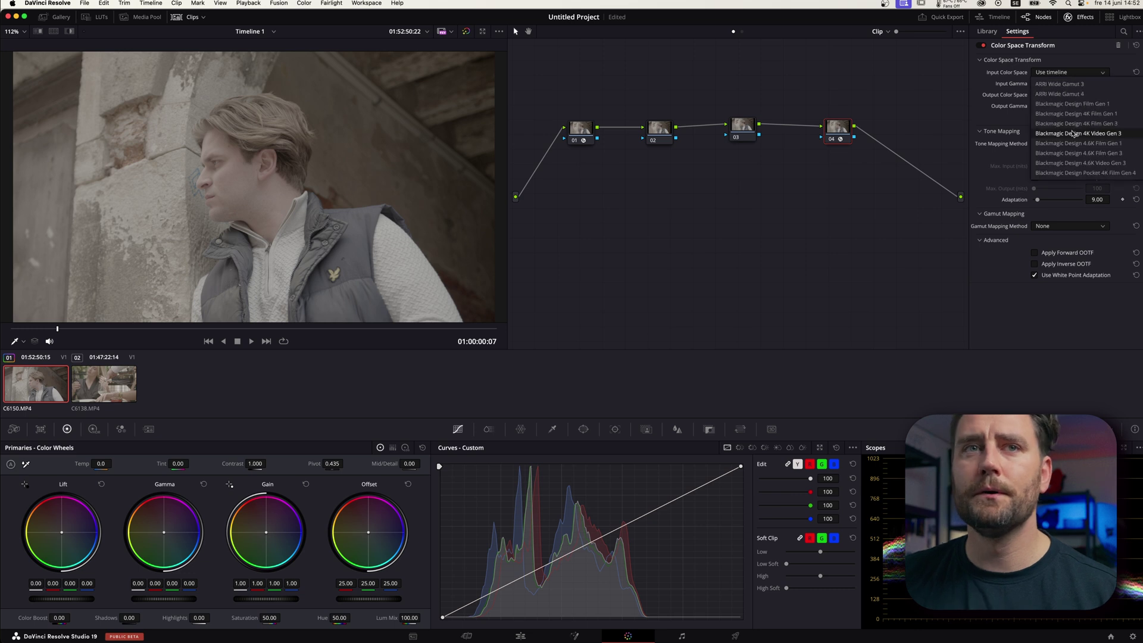
left_click(1066, 107)
left_click(1065, 84)
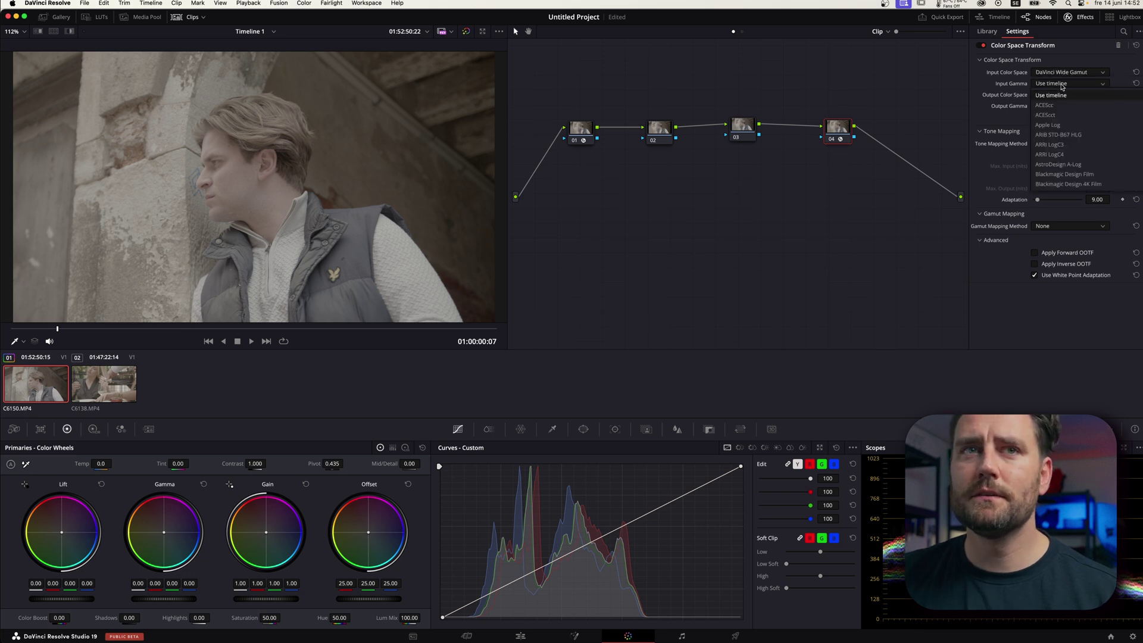
scroll(1068, 143, "down", 3)
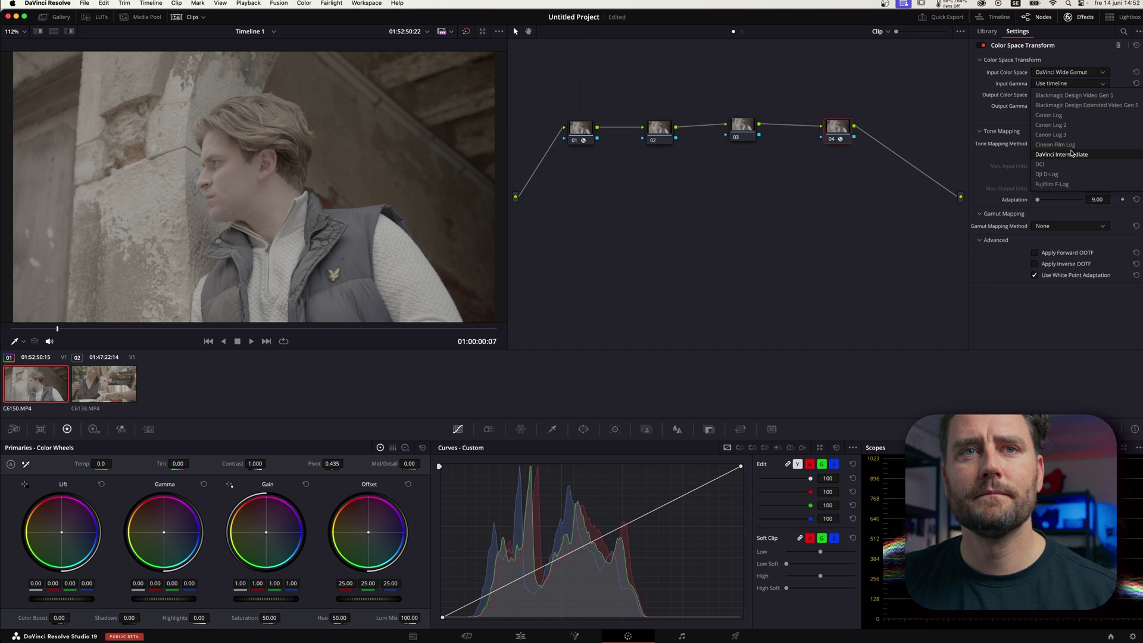
left_click(1070, 156)
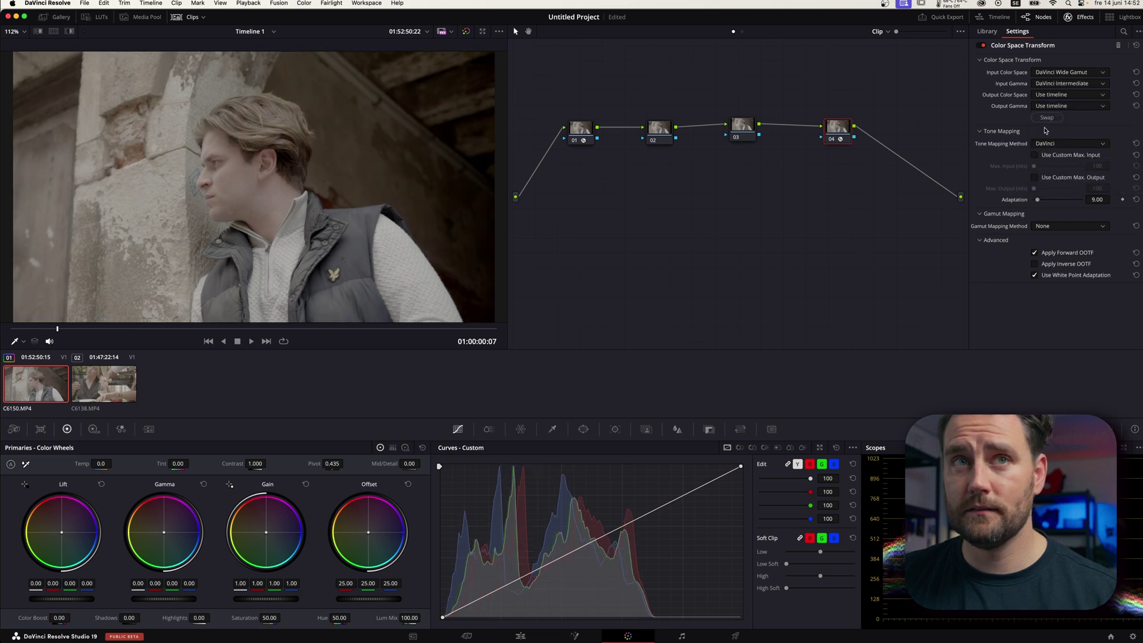
Step: Set node 04's output to Rec.709 with Gamma 2.4, then select node 03
left_click(1056, 97)
scroll(1065, 148, "down", 5)
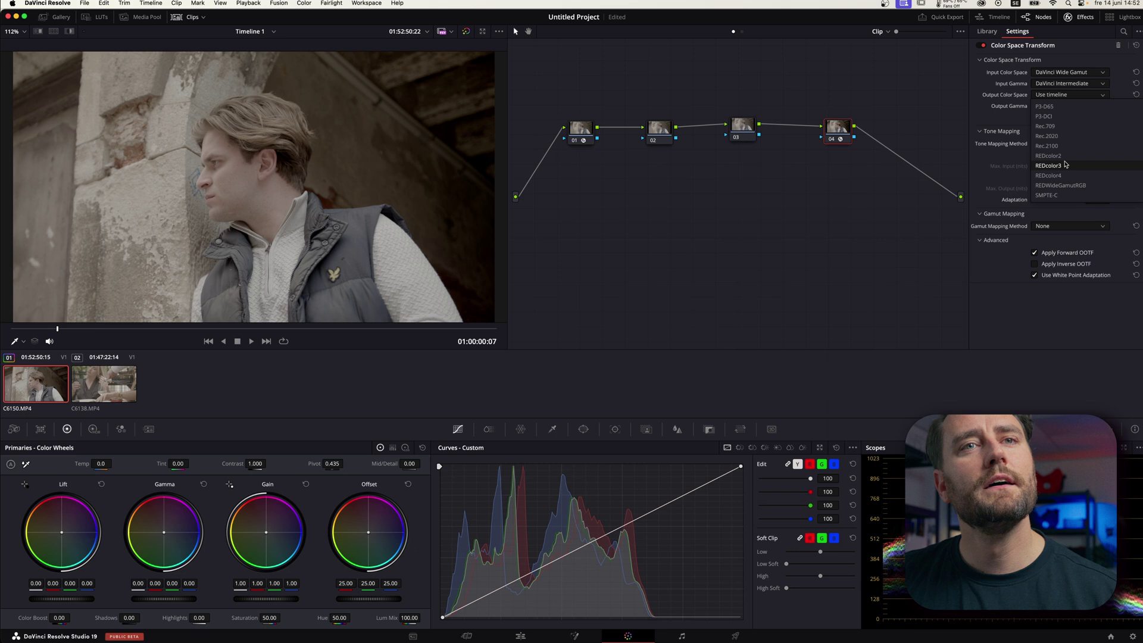
left_click(1059, 127)
left_click(1071, 106)
scroll(1060, 137, "down", 8)
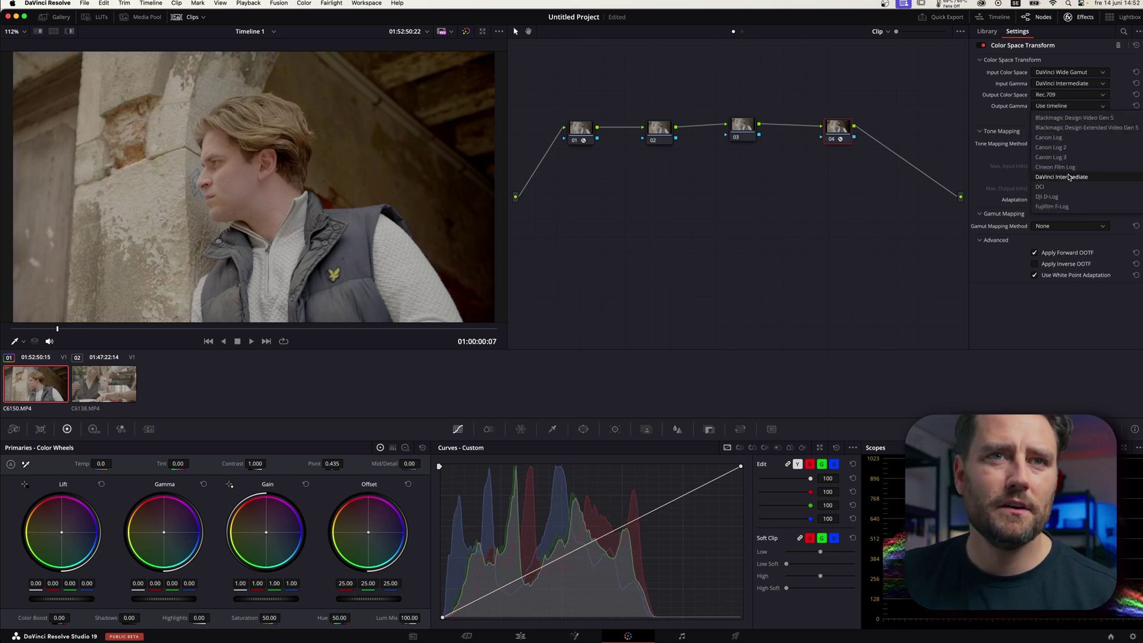
scroll(1063, 137, "up", 3)
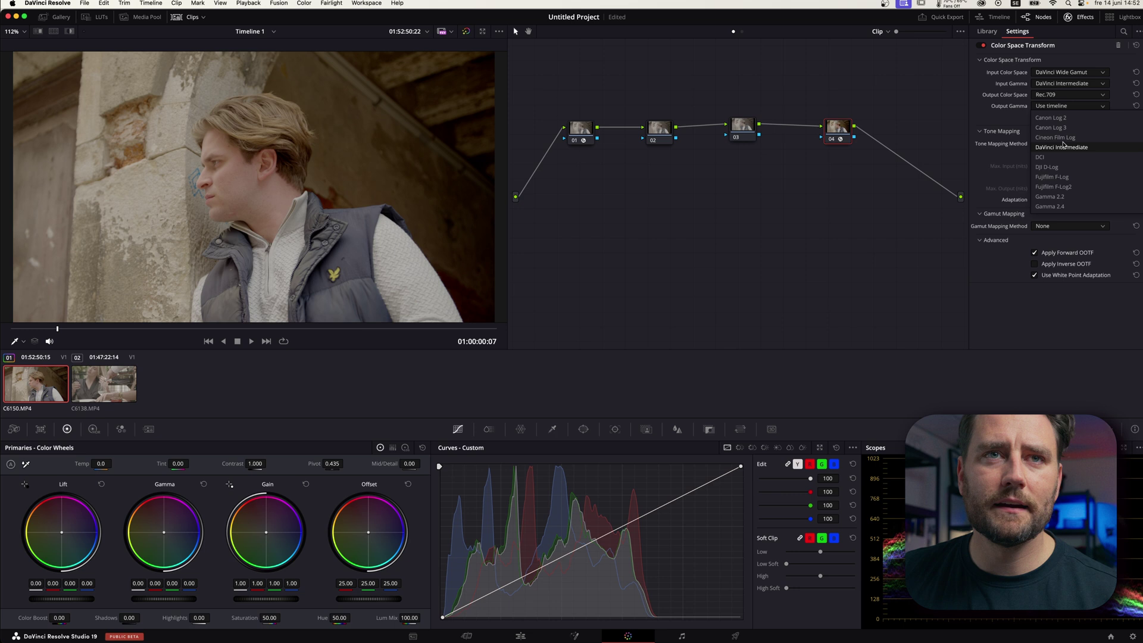
left_click(1060, 117)
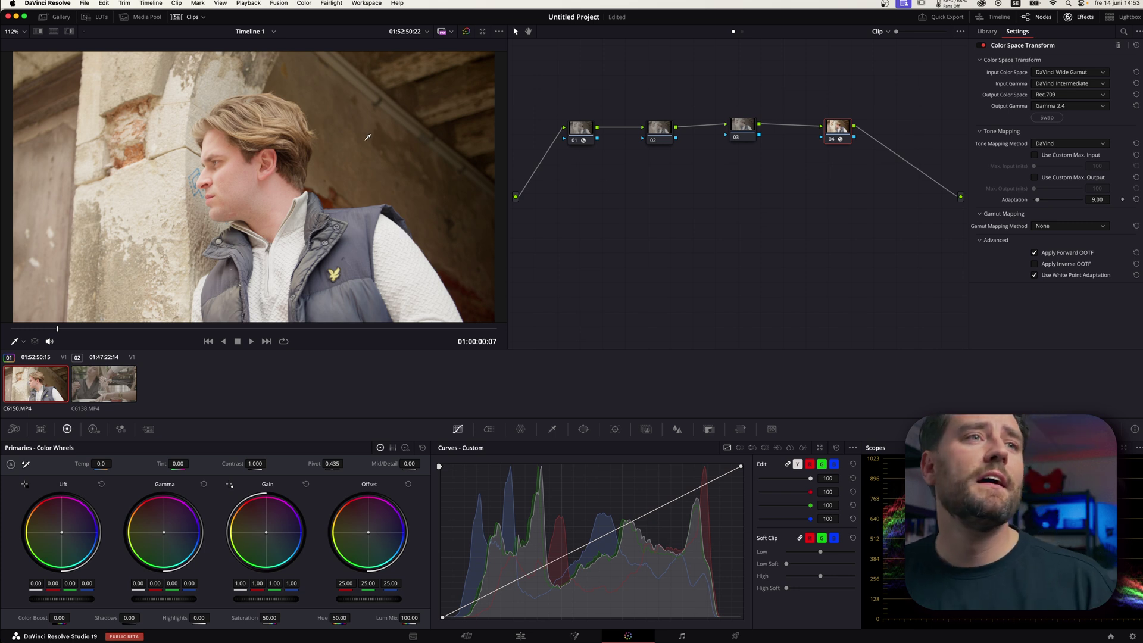
left_click(752, 129)
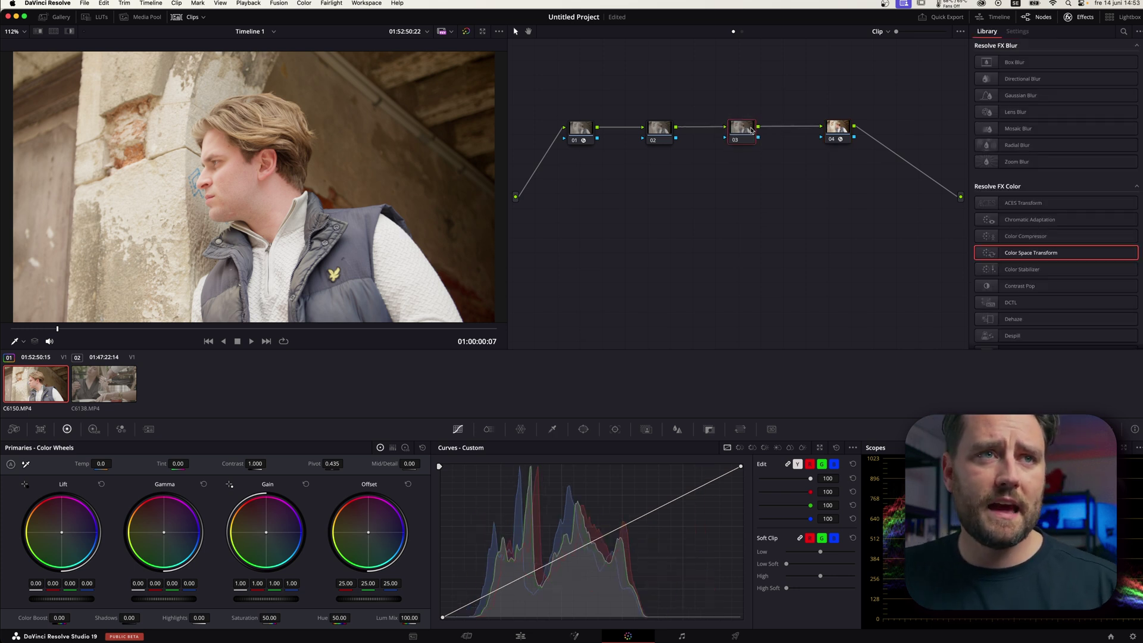
Step: Select node 02, then hide the Chrome chromaticity diagram to return to Resolve
left_click(667, 129)
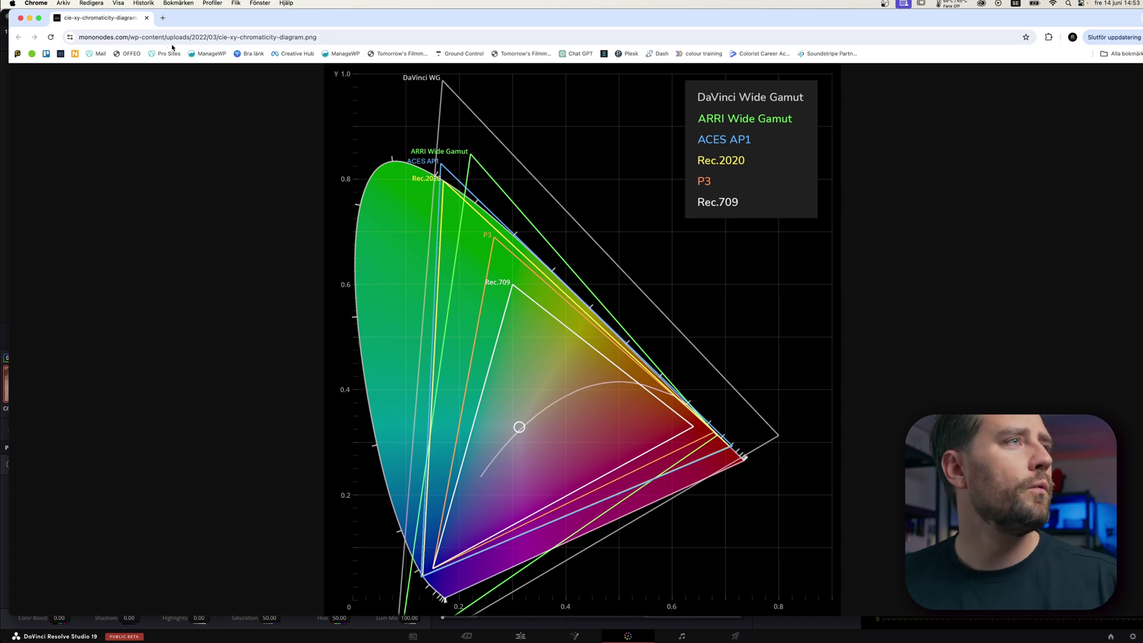
key("super+w")
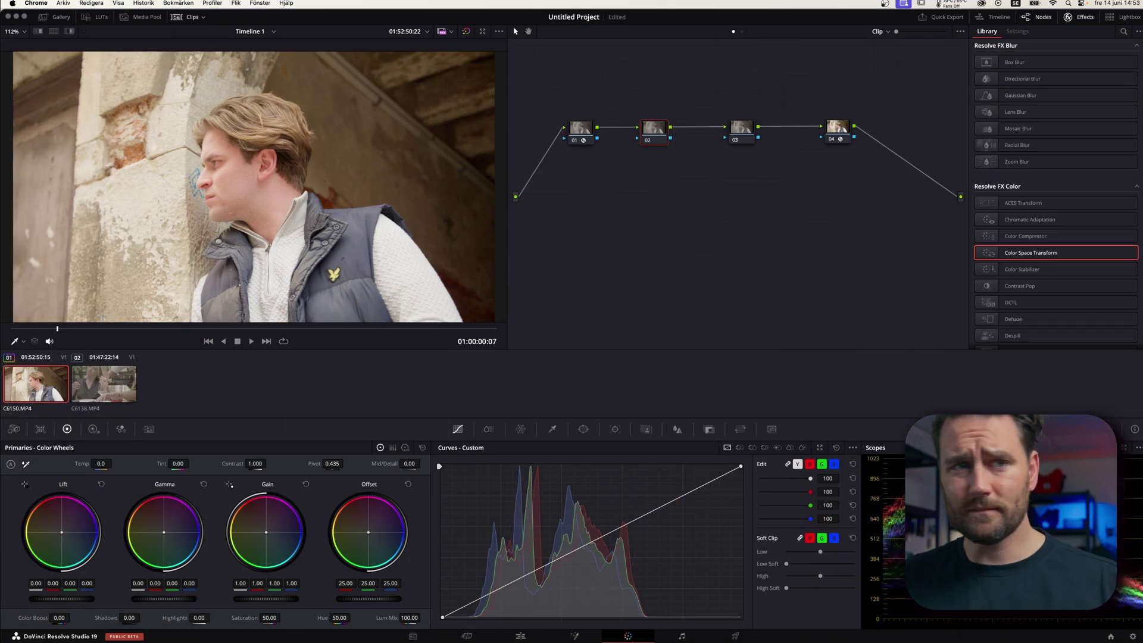
Step: Refocus Resolve, select node 03, then switch to the second clip, C6138.MP4
left_click(360, 107)
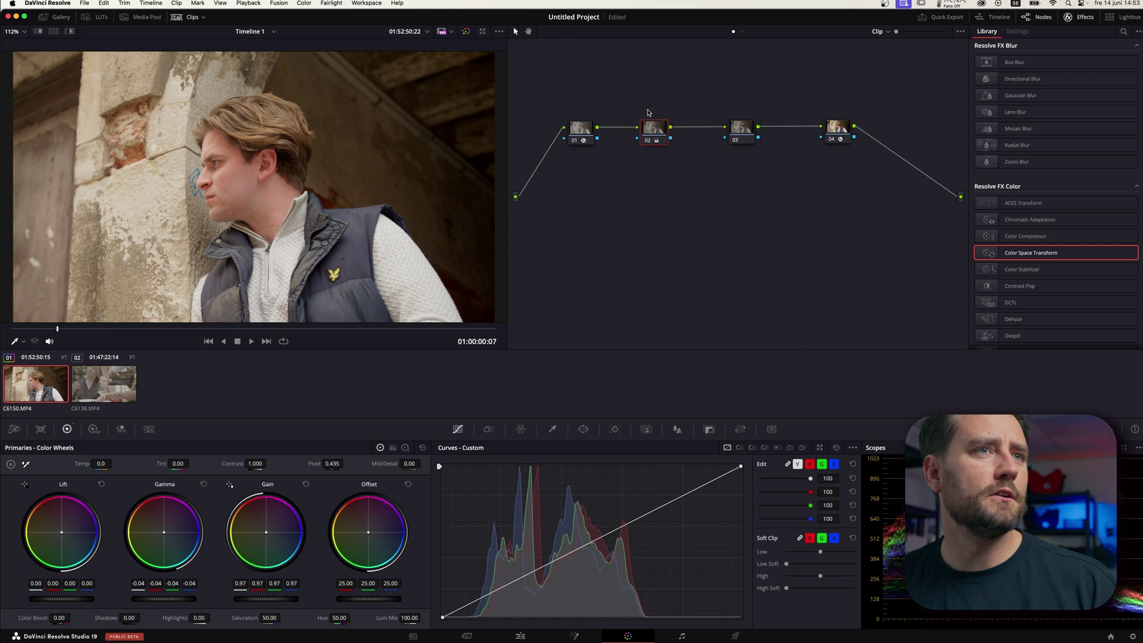
left_click(744, 138)
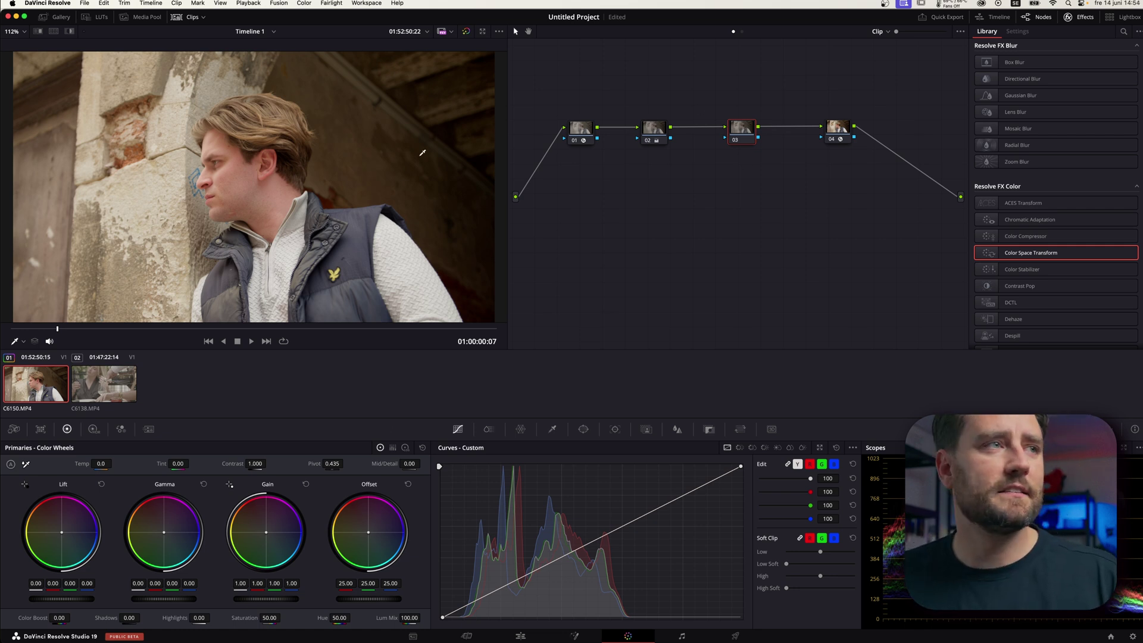
left_click(130, 386)
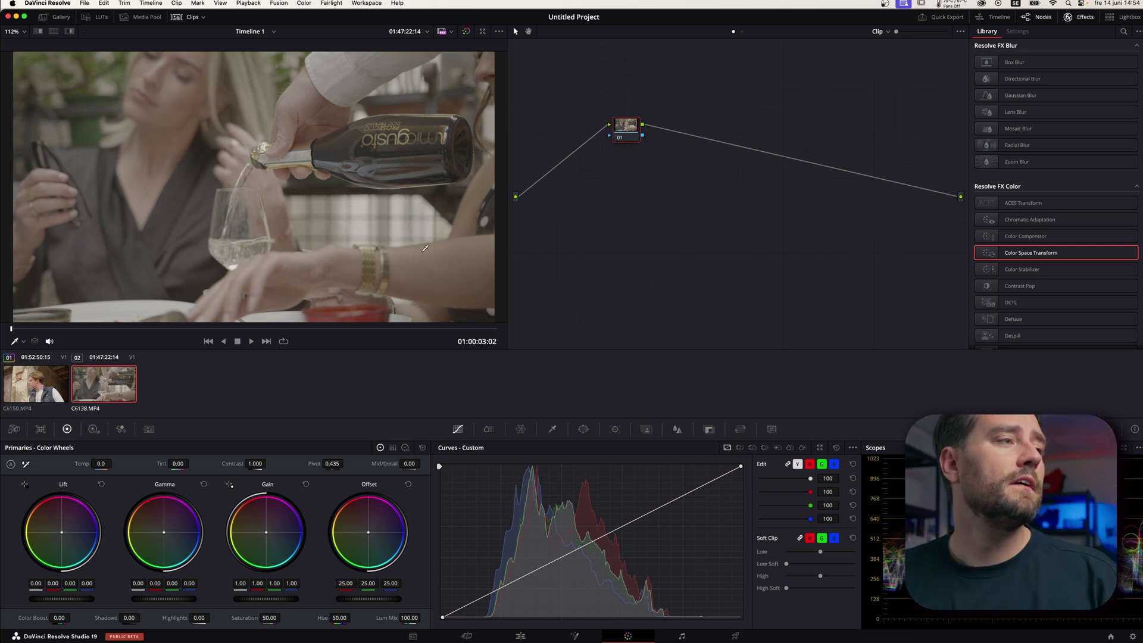
Step: Add C6138.MP4 into a new group and confirm the group name
right_click(109, 385)
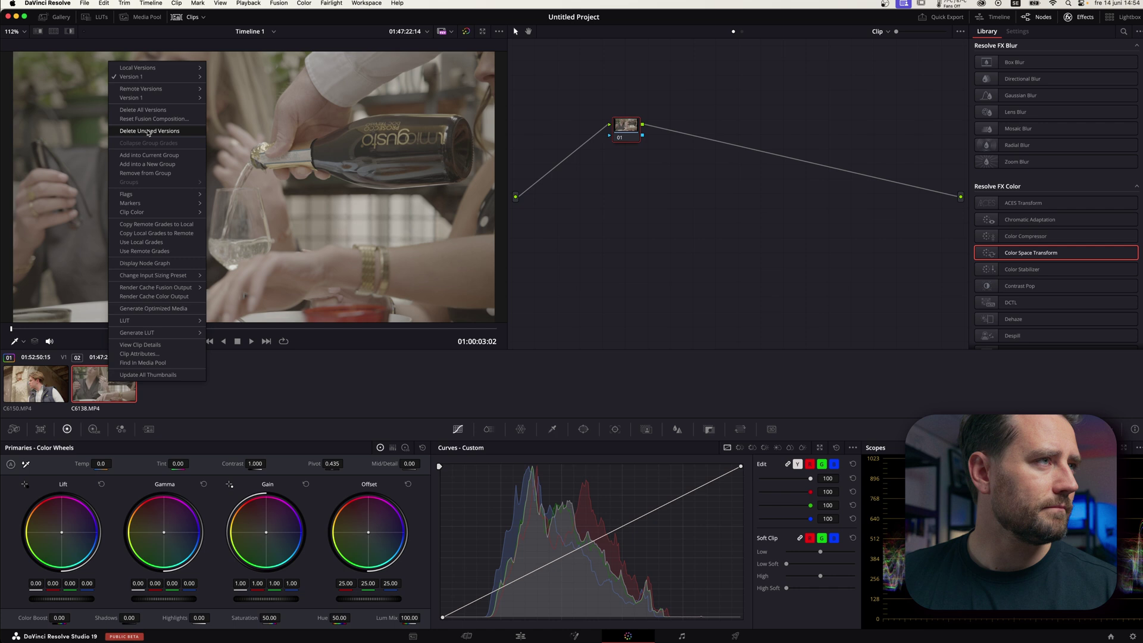
left_click(149, 162)
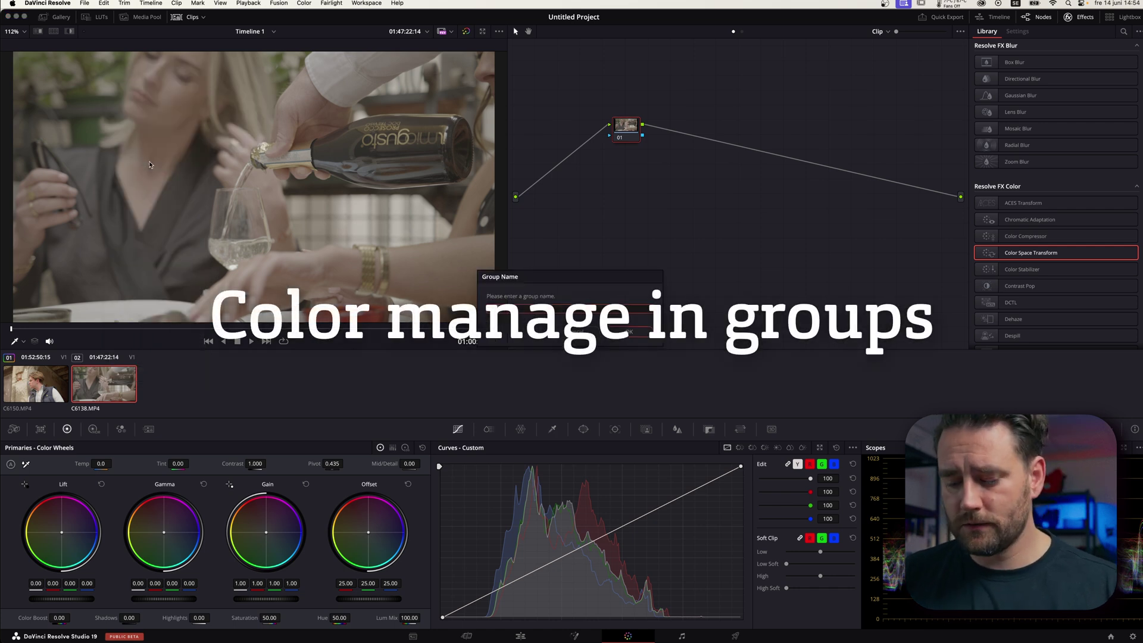
key("Return")
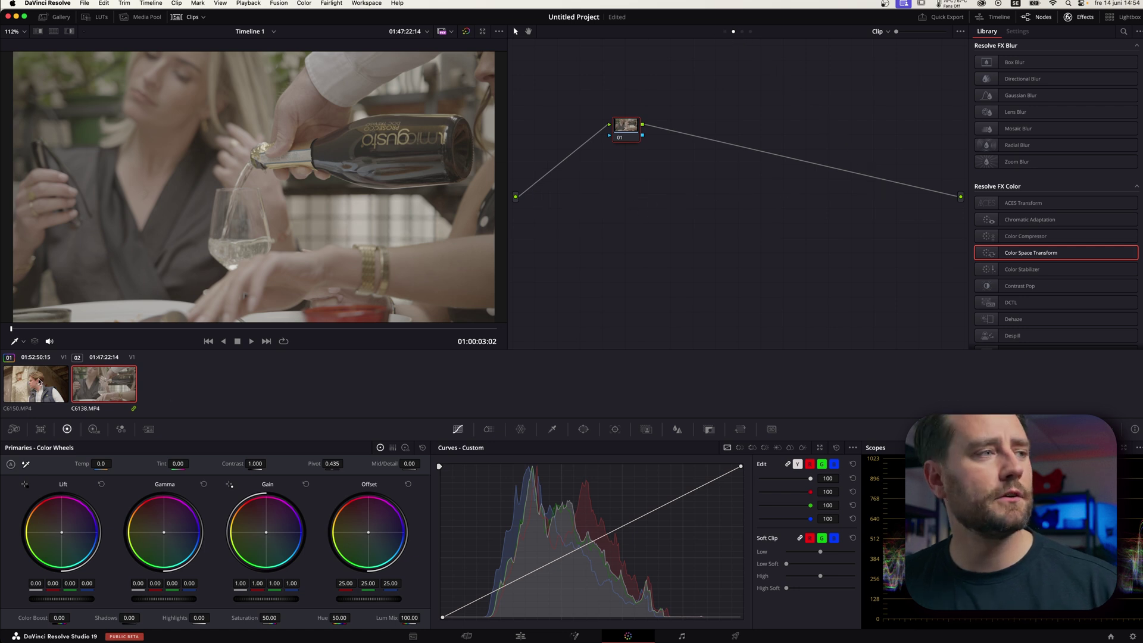
Step: Step back to clip C6150, toggle the Timeline node graph, then reselect C6138.MP4
key("Up")
left_click(742, 32)
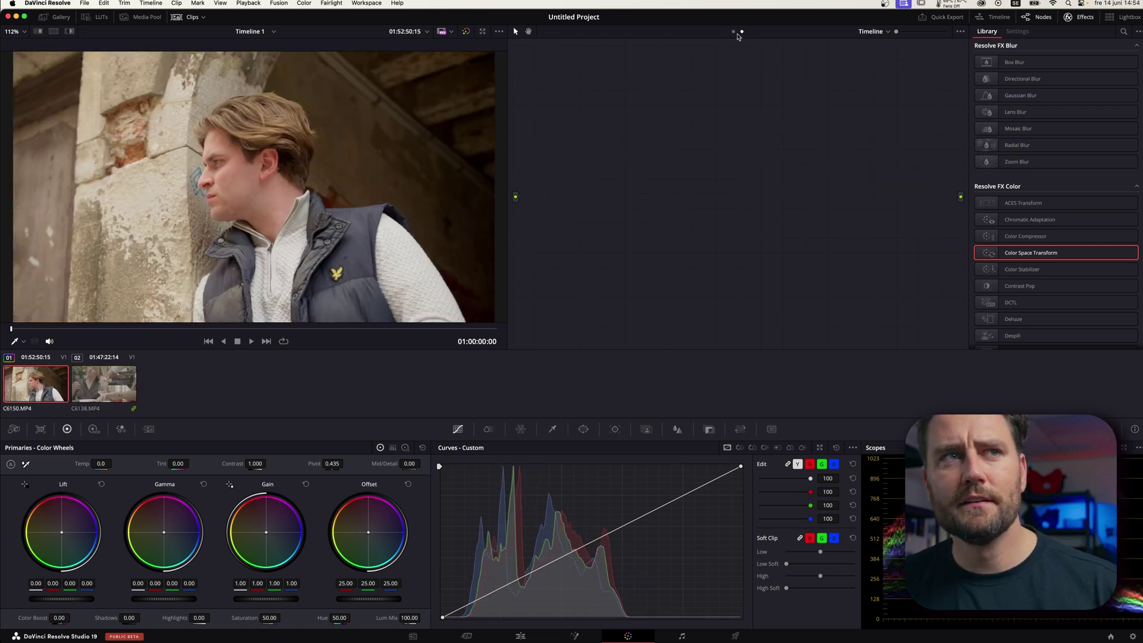
left_click(734, 32)
left_click(105, 403)
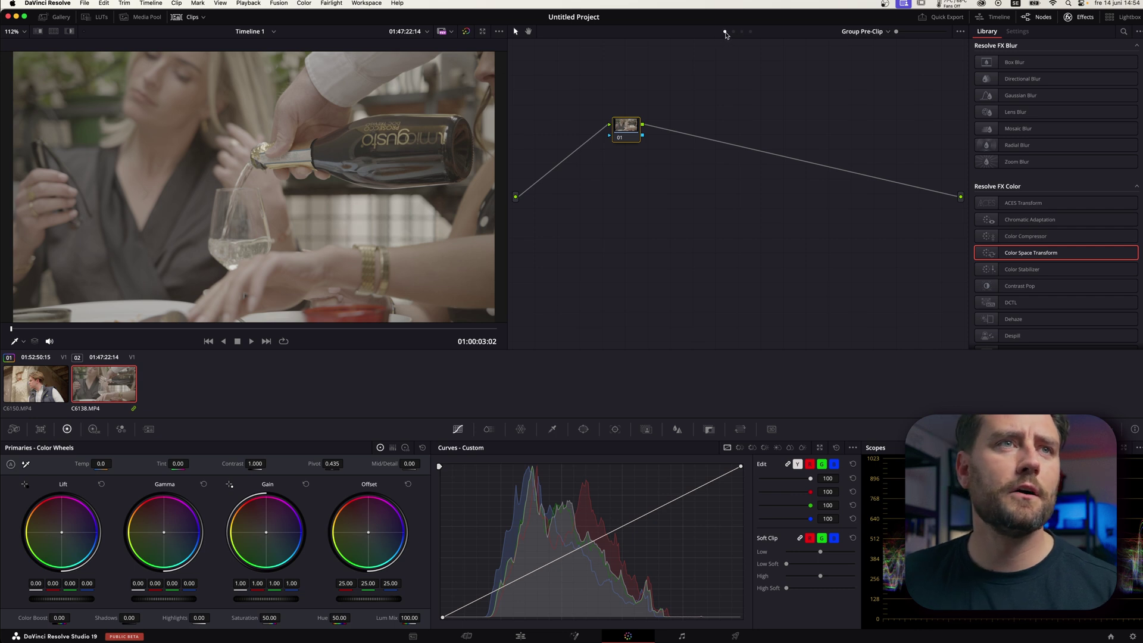
Step: Reposition the Pre-Clip node 01 and drop Color Space Transform onto it
left_click(322, 229)
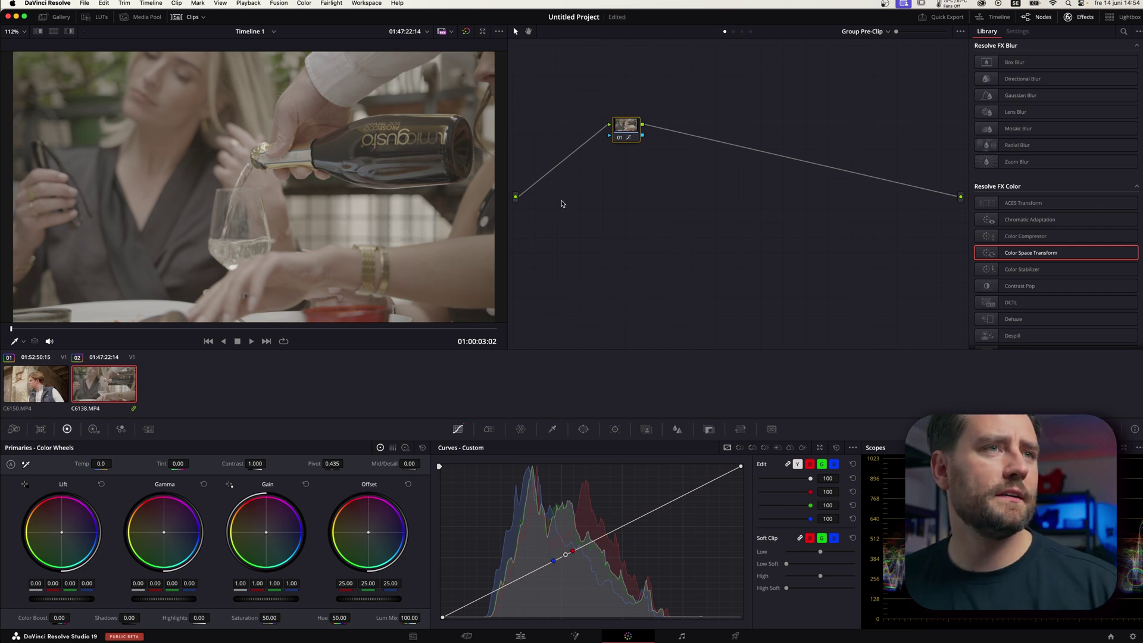
left_click_drag(620, 137, 584, 144)
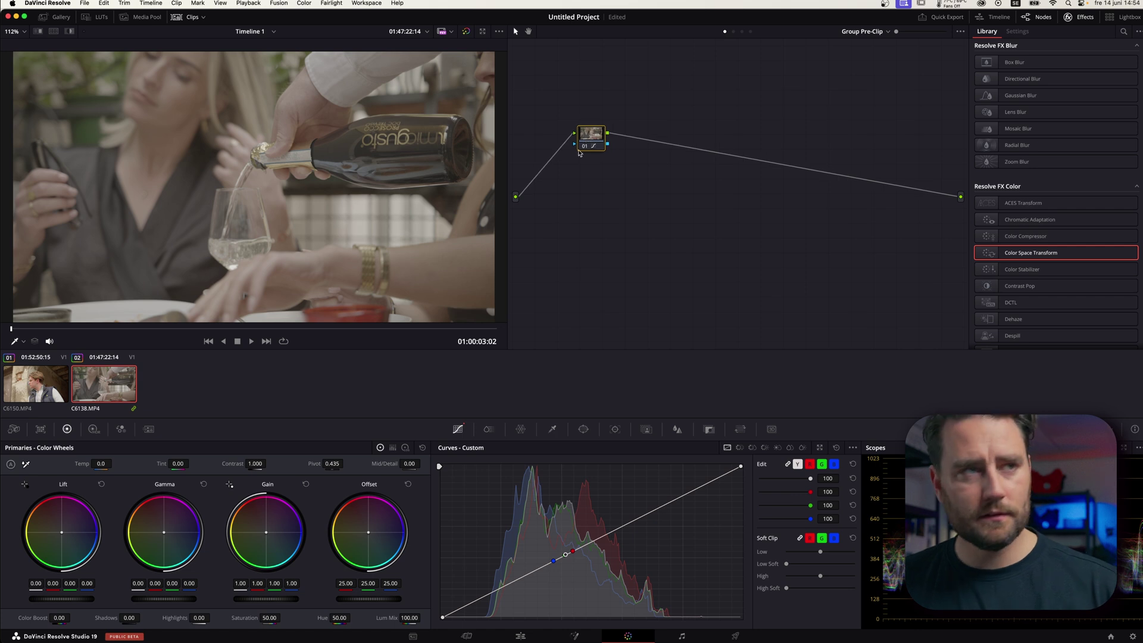
key("super+z")
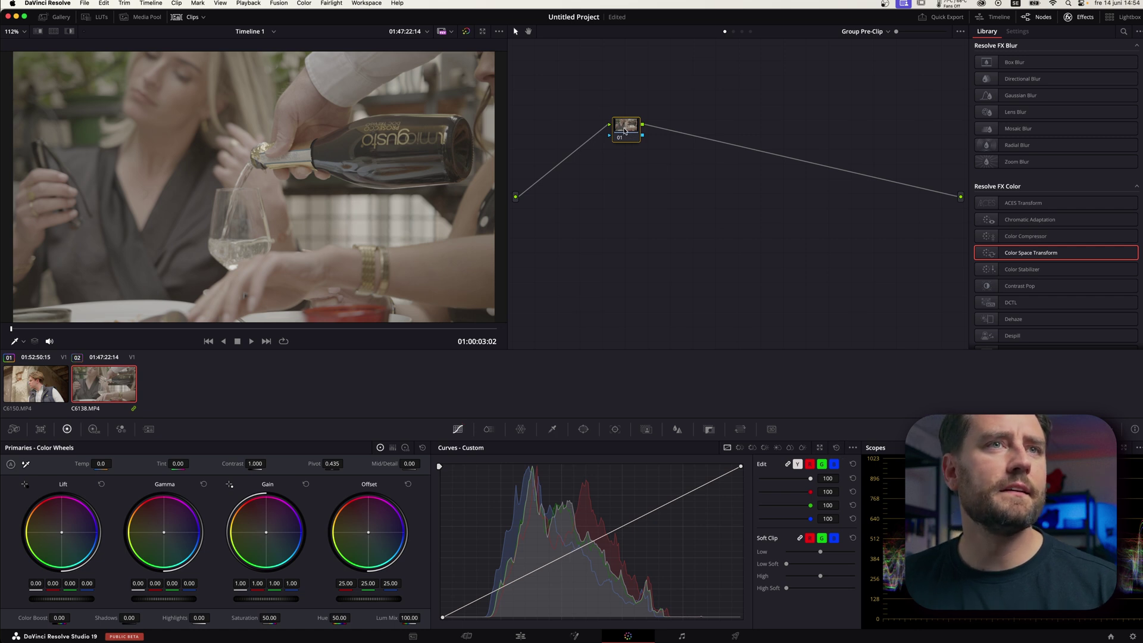
left_click_drag(624, 131, 593, 144)
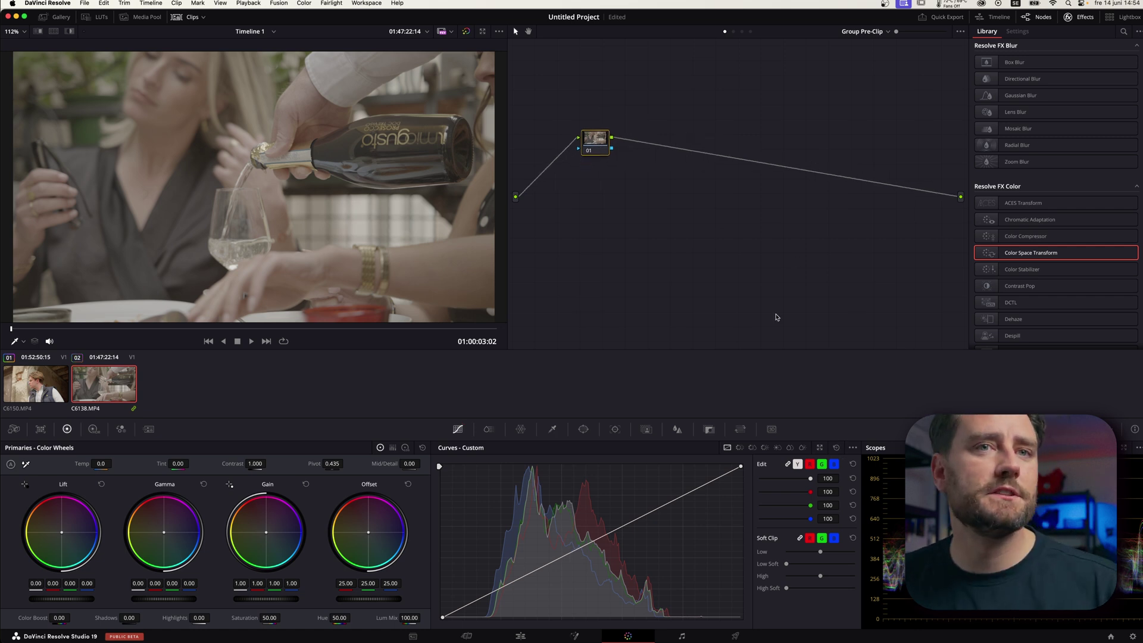
left_click_drag(1119, 254, 586, 135)
Step: Set the Pre-Clip CST input to Sony S-Gamut3.Cine with Sony S-Log3 gamma
left_click(1072, 72)
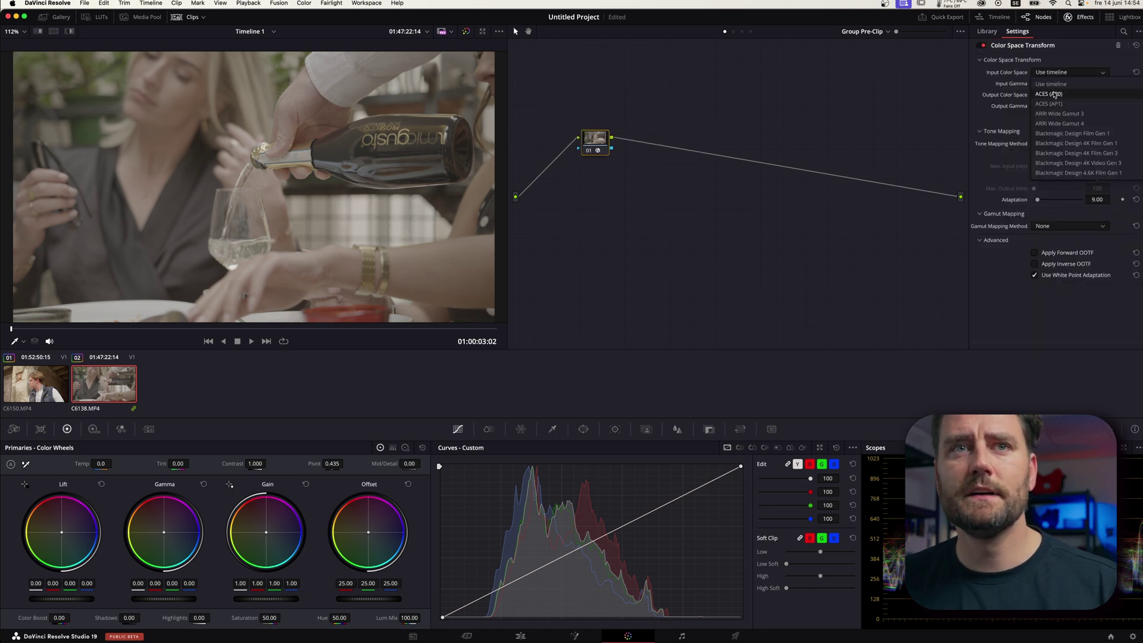
scroll(1080, 104, "down", 5)
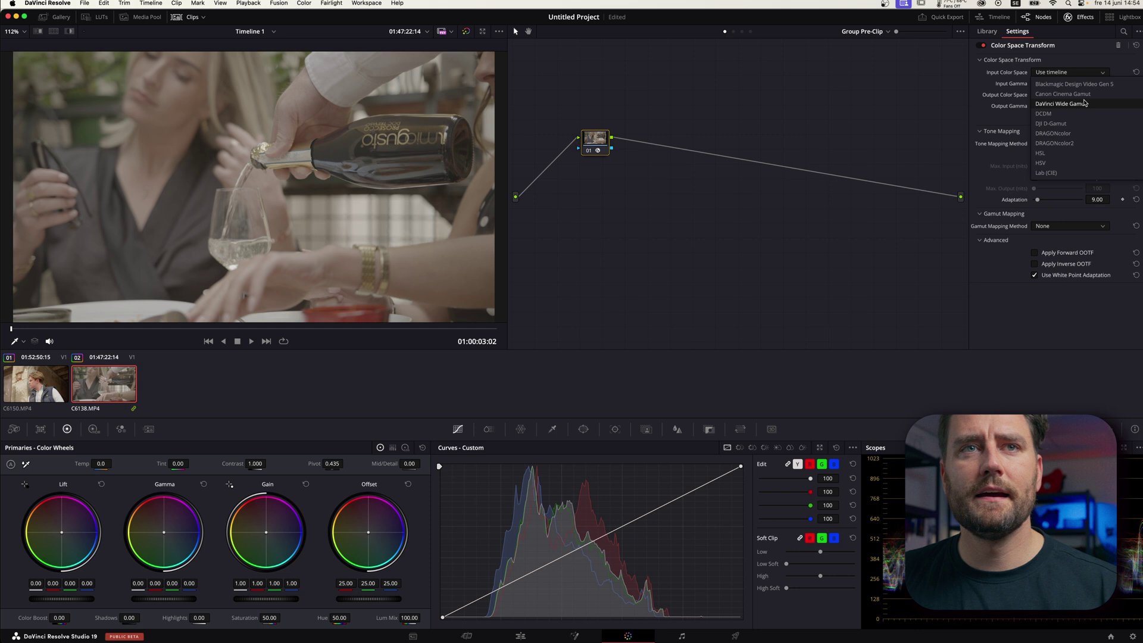
scroll(1084, 107, "down", 10)
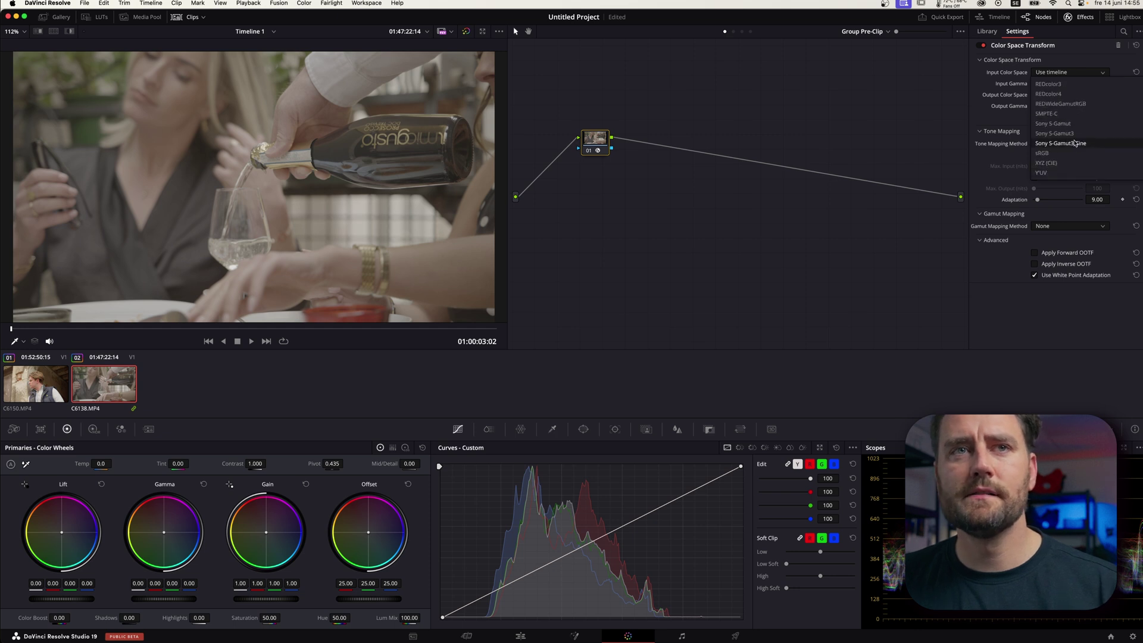
left_click(1075, 144)
left_click(1070, 84)
scroll(1081, 143, "down", 10)
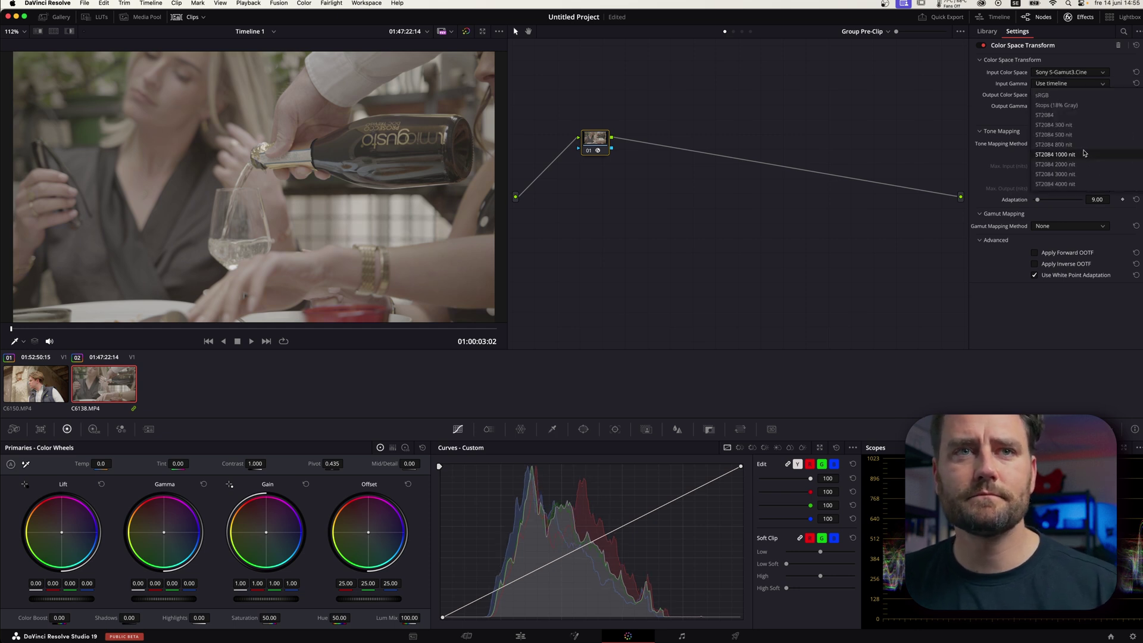
scroll(1084, 153, "up", 5)
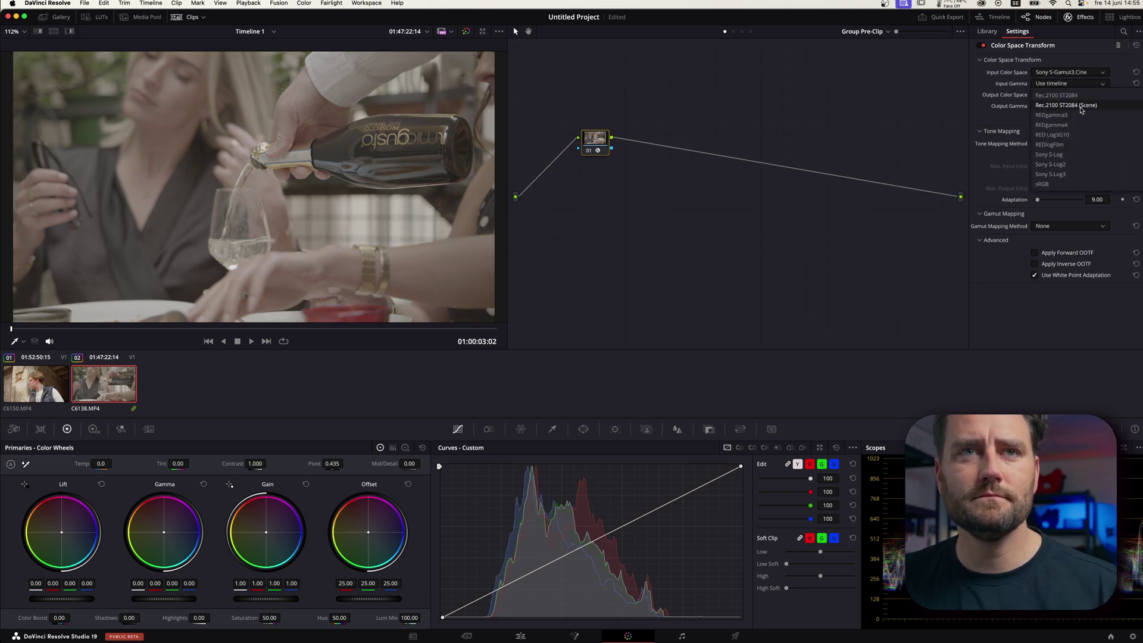
left_click(1051, 174)
Step: Set the Pre-Clip CST output to DaVinci Wide Gamut with DaVinci Intermediate gamma
left_click(1070, 95)
scroll(1074, 159, "down", 3)
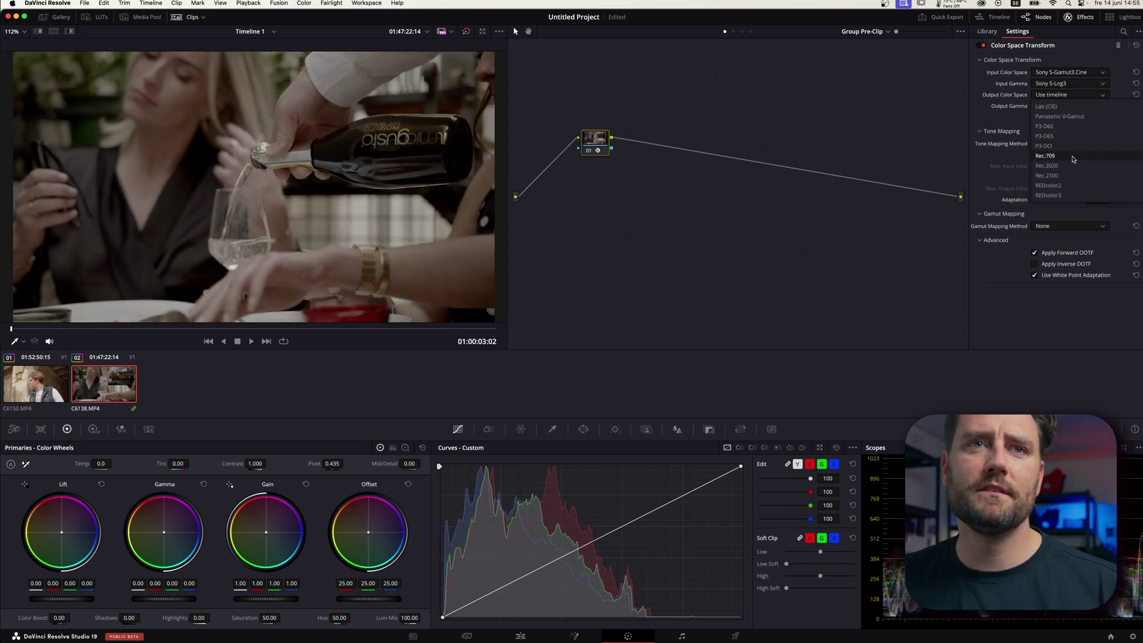
scroll(1074, 159, "up", 5)
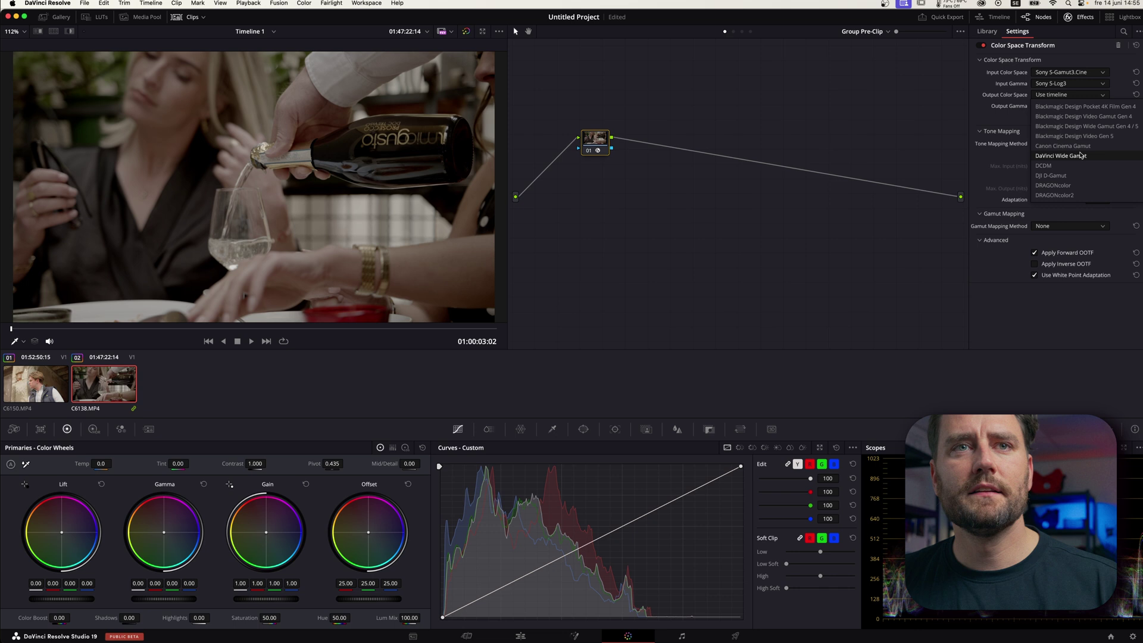
left_click(1081, 156)
left_click(1070, 106)
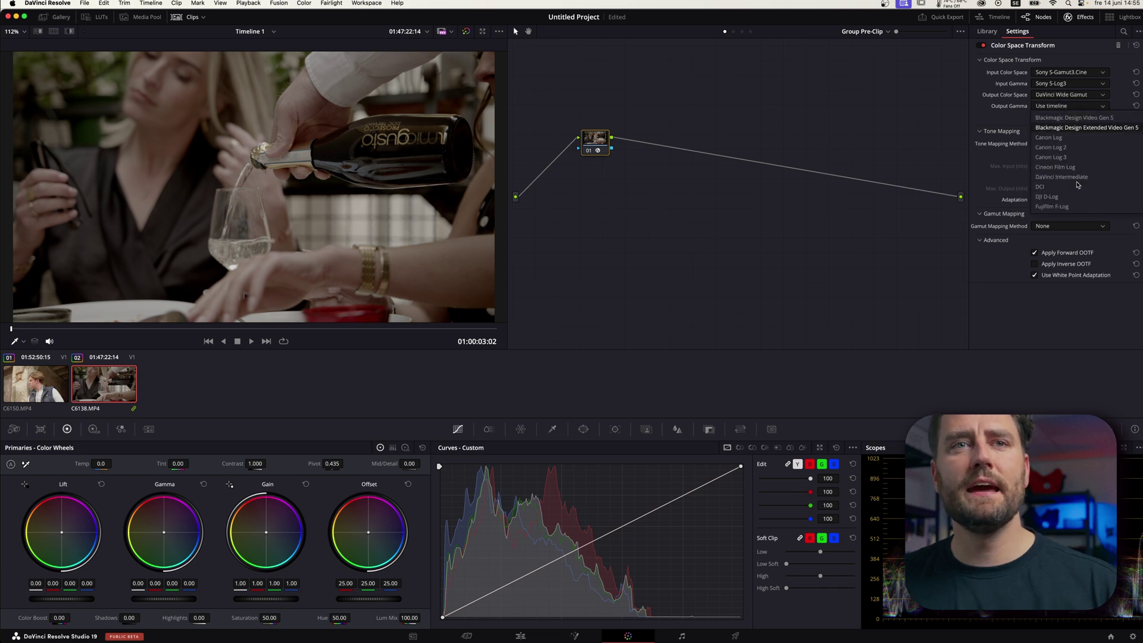
left_click(1063, 177)
Step: In Group Post-Clip, add Color Space Transform with DaVinci Wide Gamut / DaVinci Intermediate input
left_click_drag(598, 144, 629, 146)
left_click(743, 32)
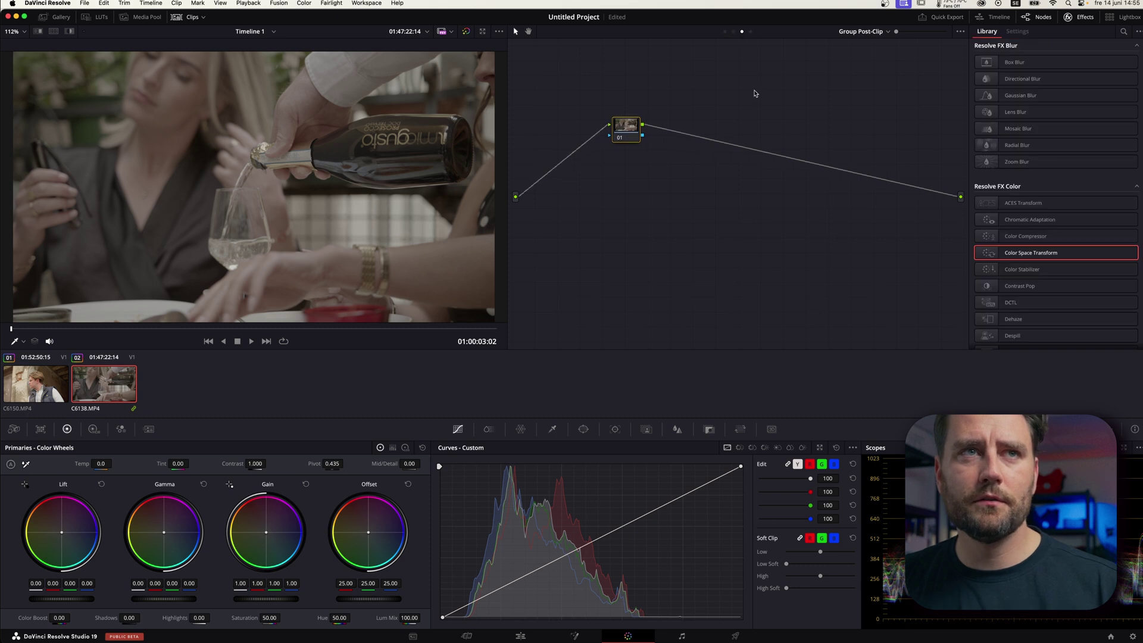
left_click_drag(1003, 261, 624, 134)
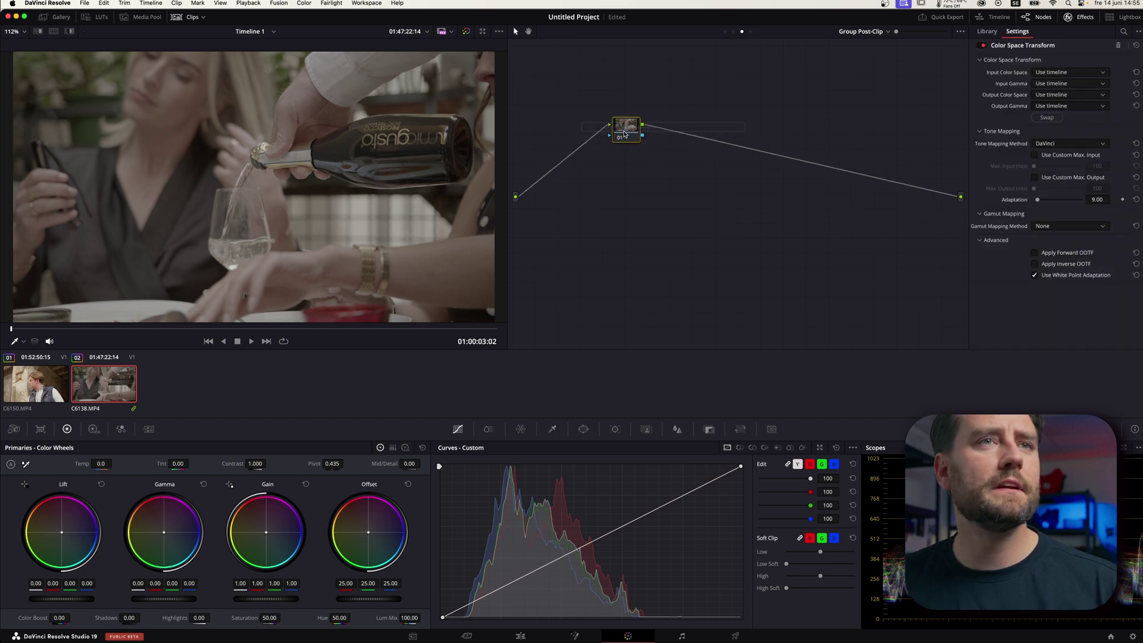
left_click(1065, 73)
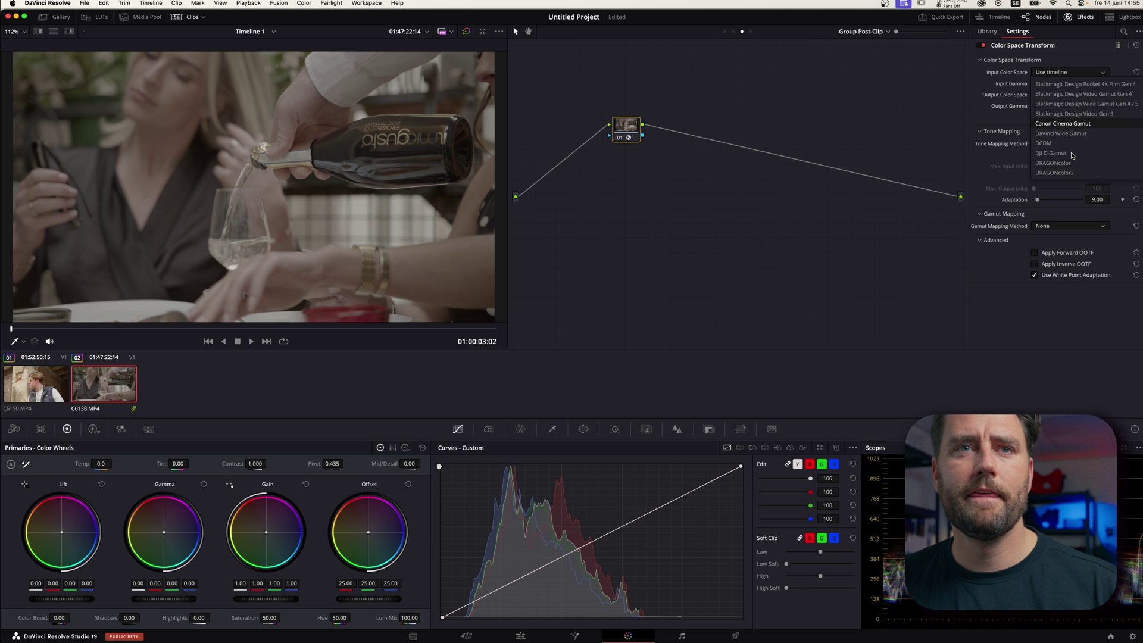
left_click(1075, 135)
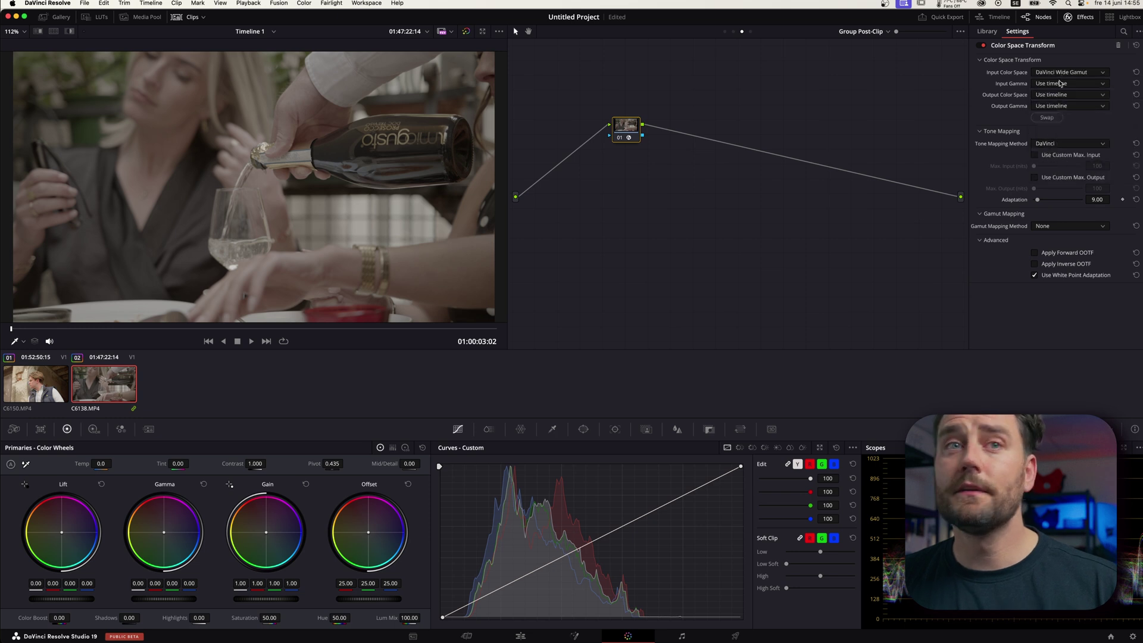
left_click(1065, 83)
scroll(1066, 155, "down", 3)
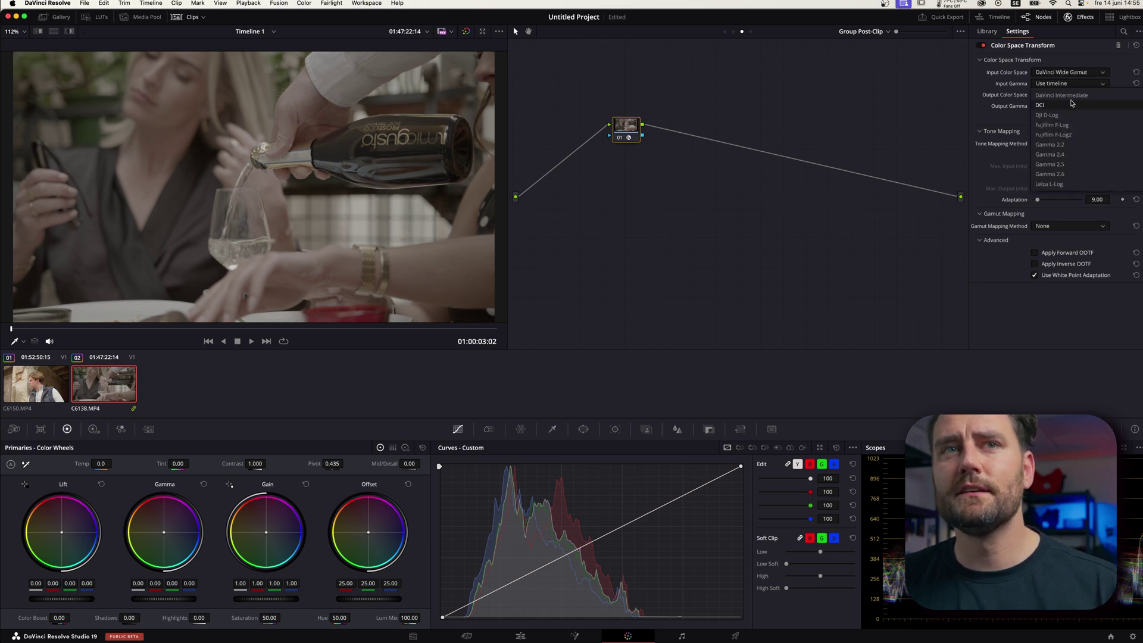
left_click(1070, 104)
Step: Set the Post-Clip CST output to Rec.709 with Gamma 2.4
left_click(1071, 96)
scroll(1072, 155, "down", 5)
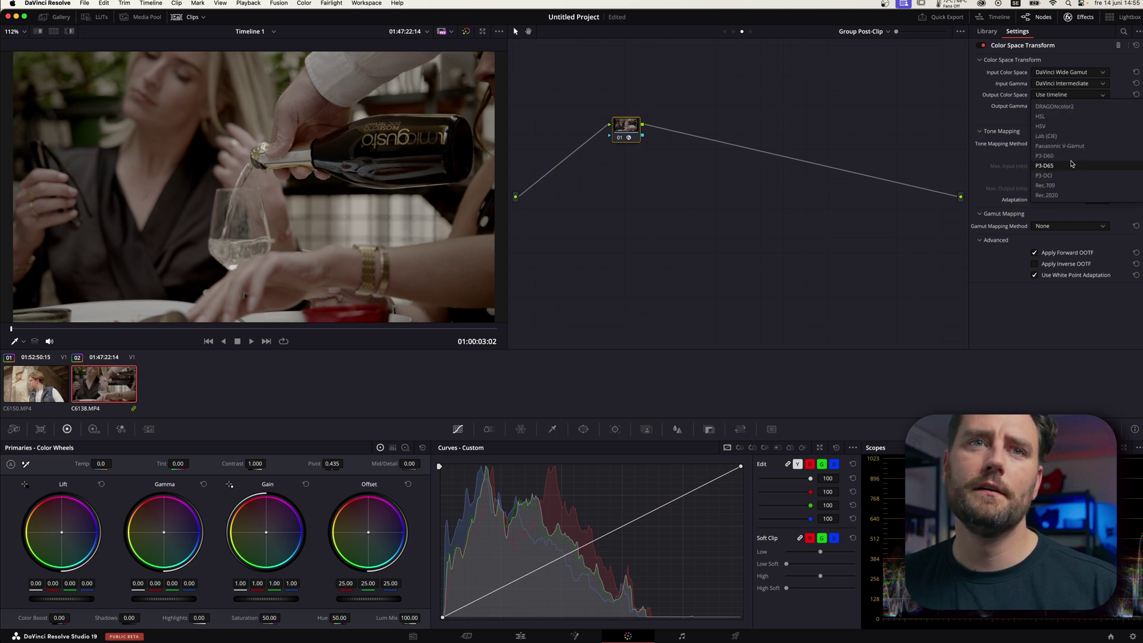
scroll(1071, 164, "down", 3)
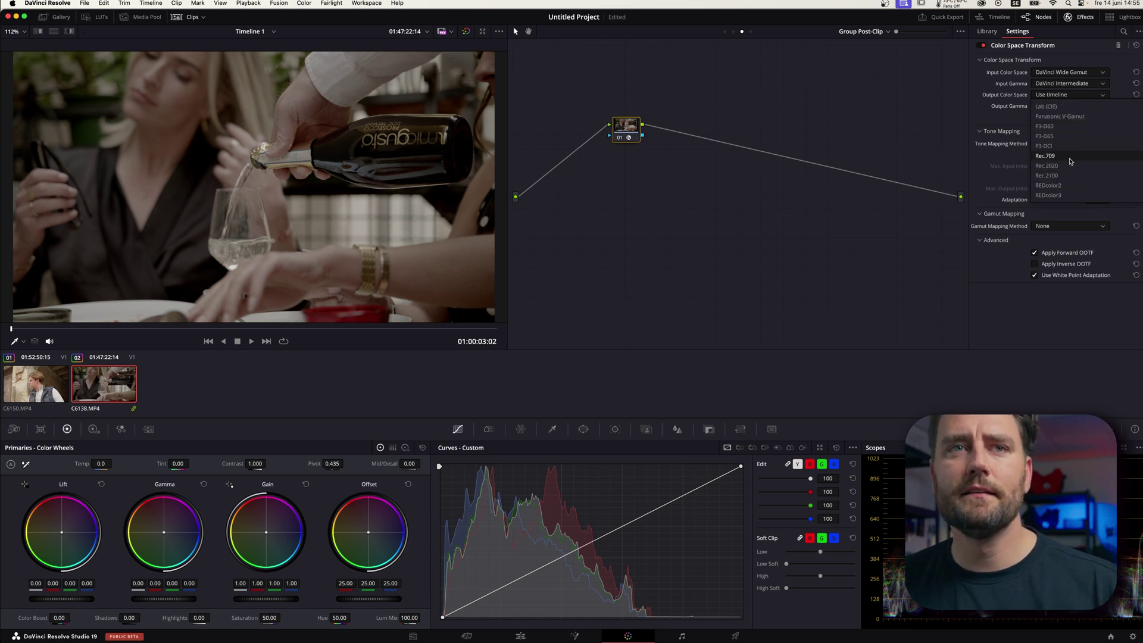
left_click(1066, 156)
left_click(1075, 106)
scroll(1072, 173, "down", 3)
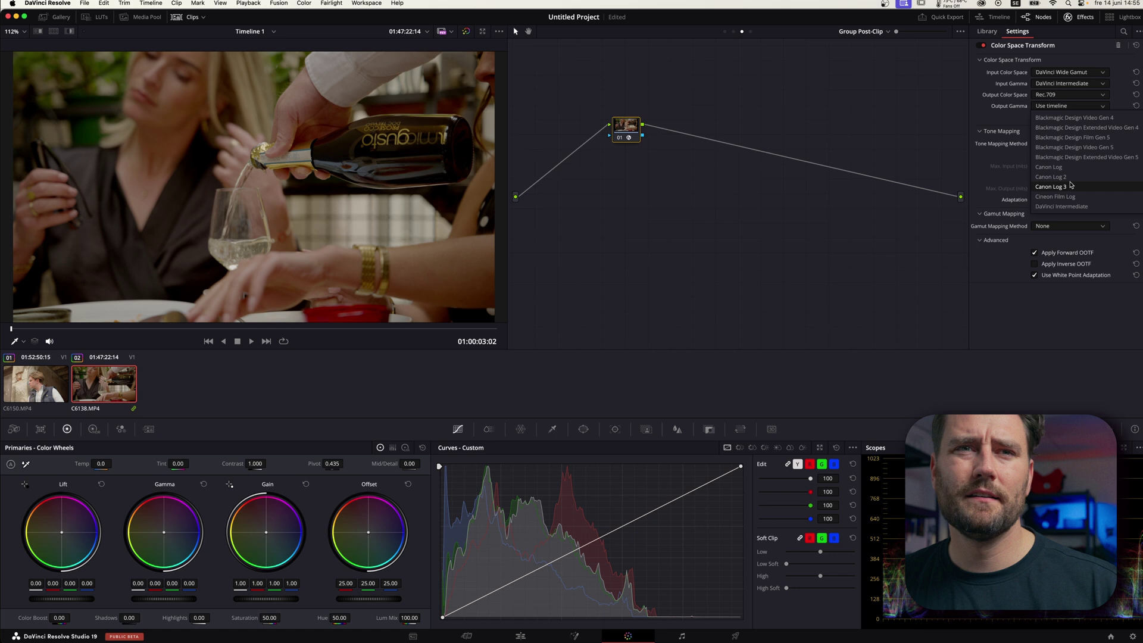
scroll(1067, 167, "down", 8)
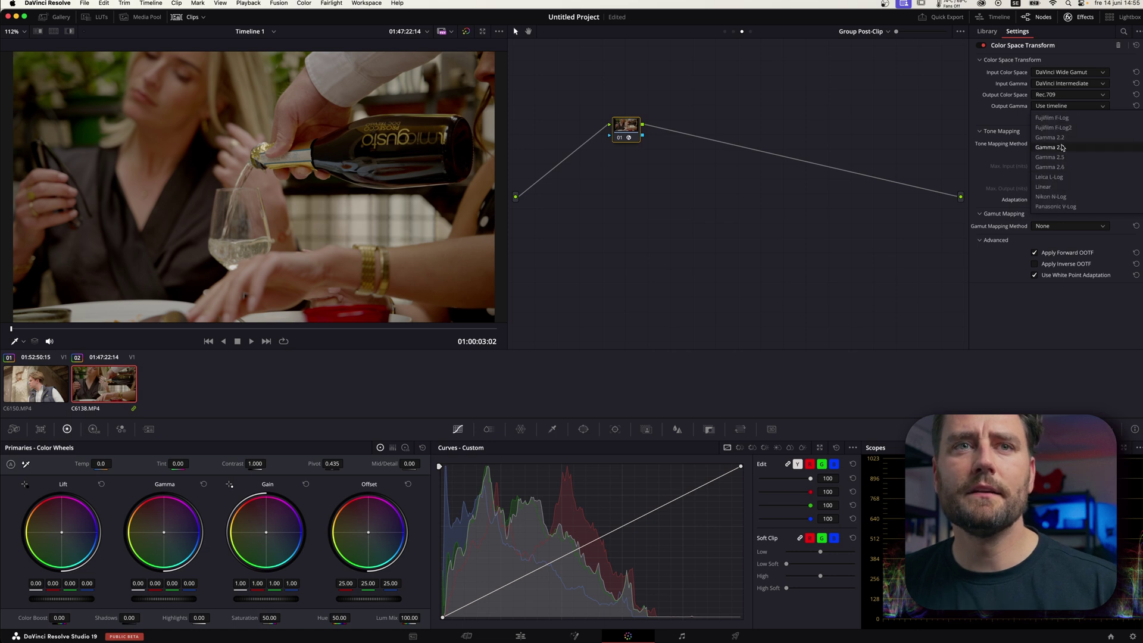
left_click(1063, 147)
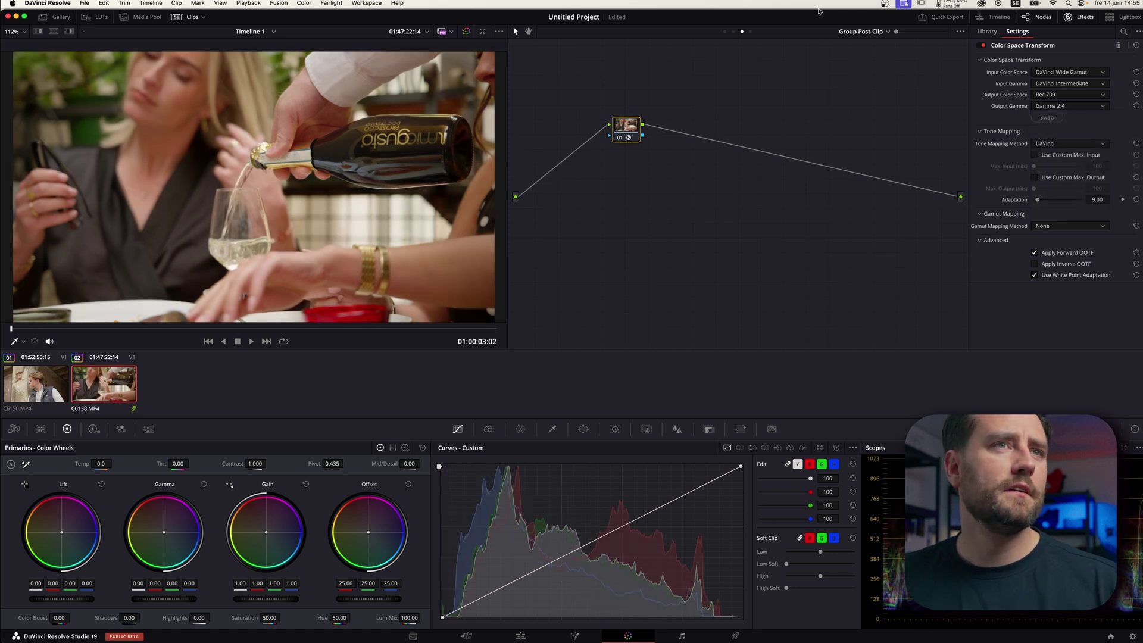
Step: Back on the clip node graph, apply the saved Prim/Bal/Sat tree from the Gallery's Trees album
left_click(734, 31)
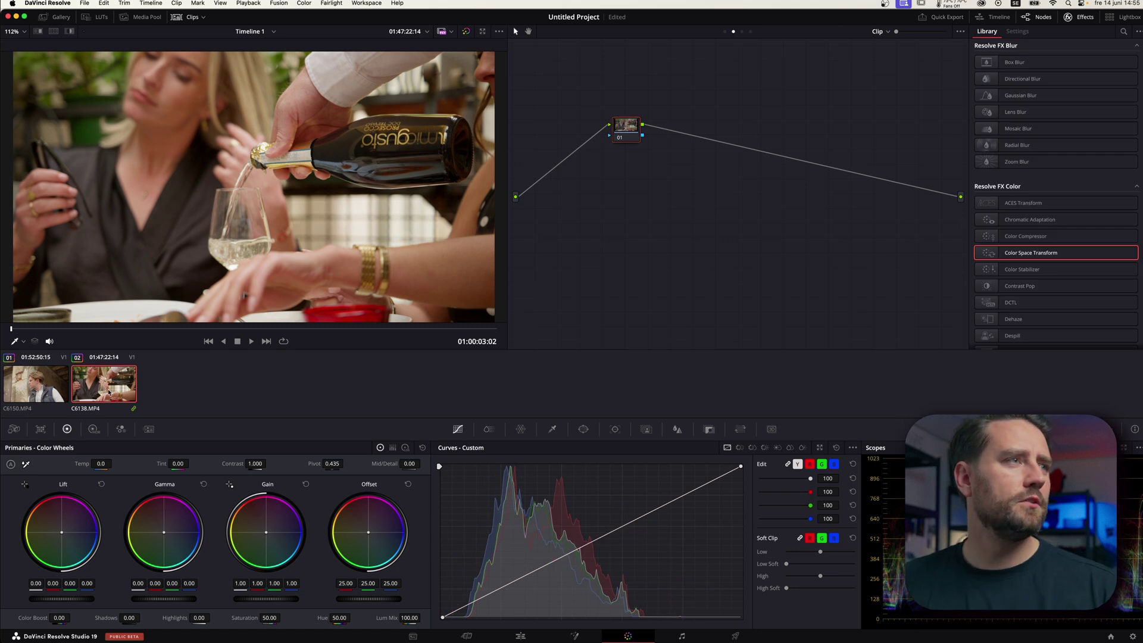
left_click(61, 17)
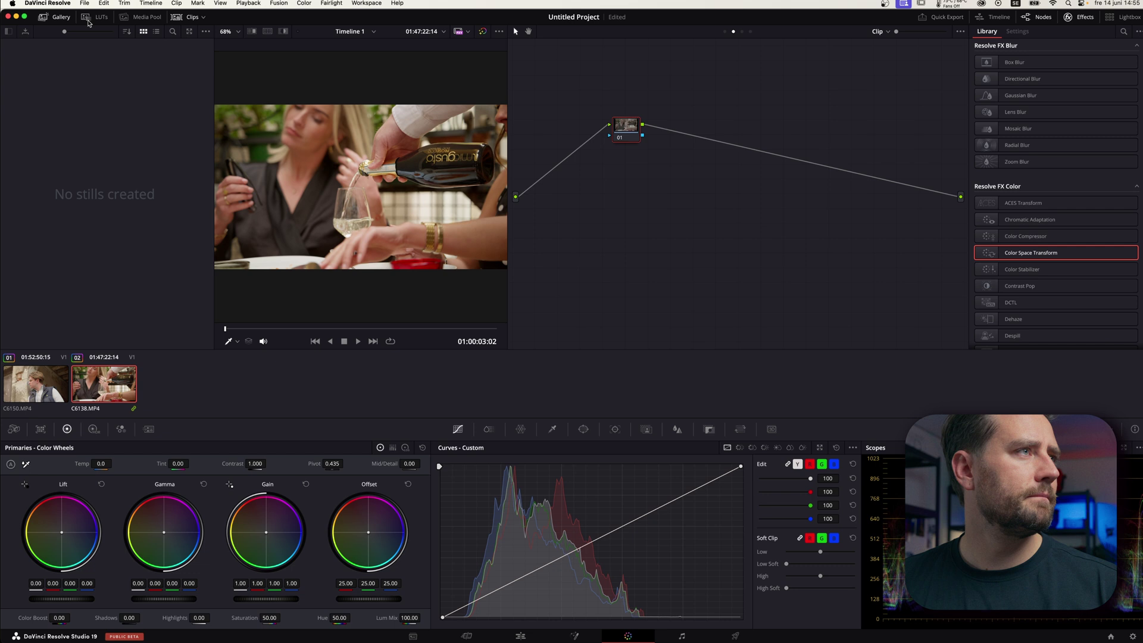
left_click(8, 31)
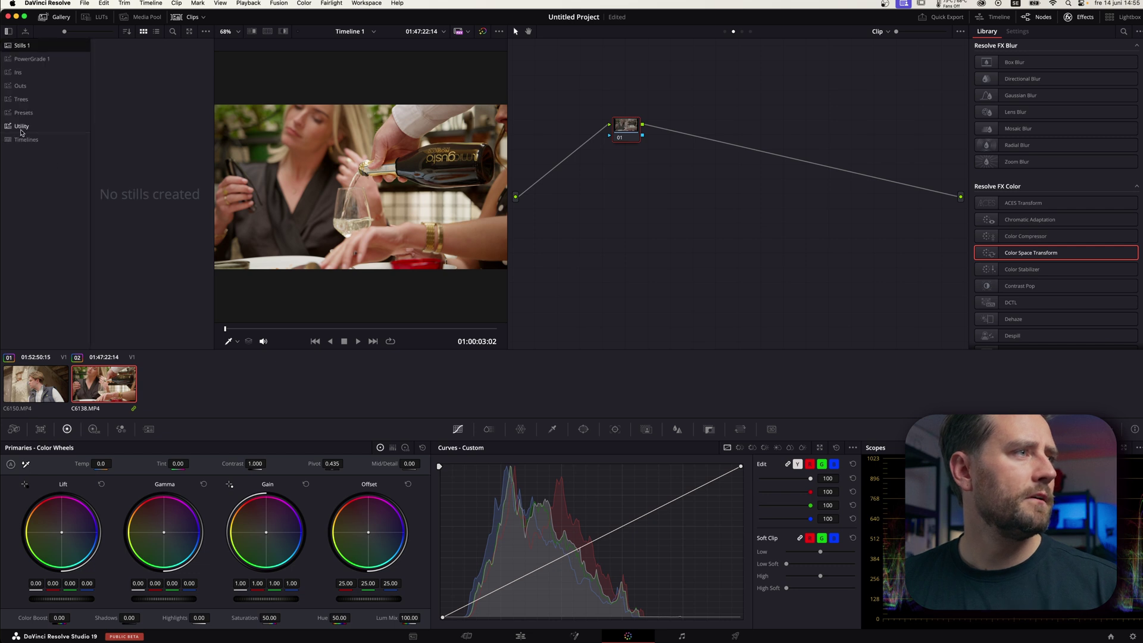
left_click(21, 99)
double_click(152, 60)
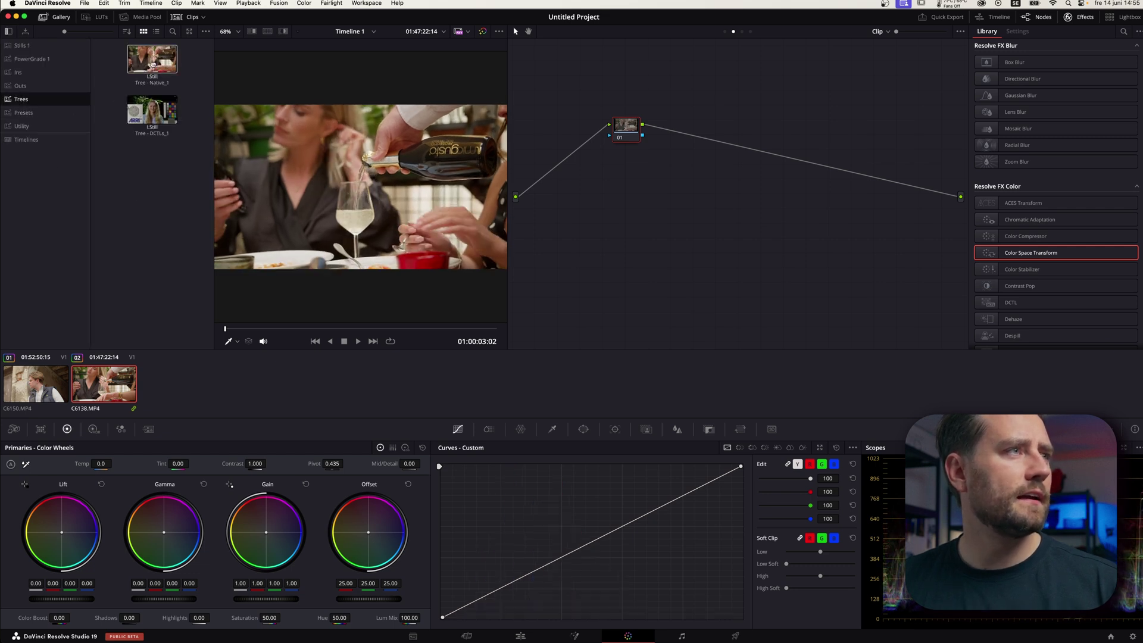
Step: Close the Gallery and inspect the Bal and Sat node settings
left_click(60, 18)
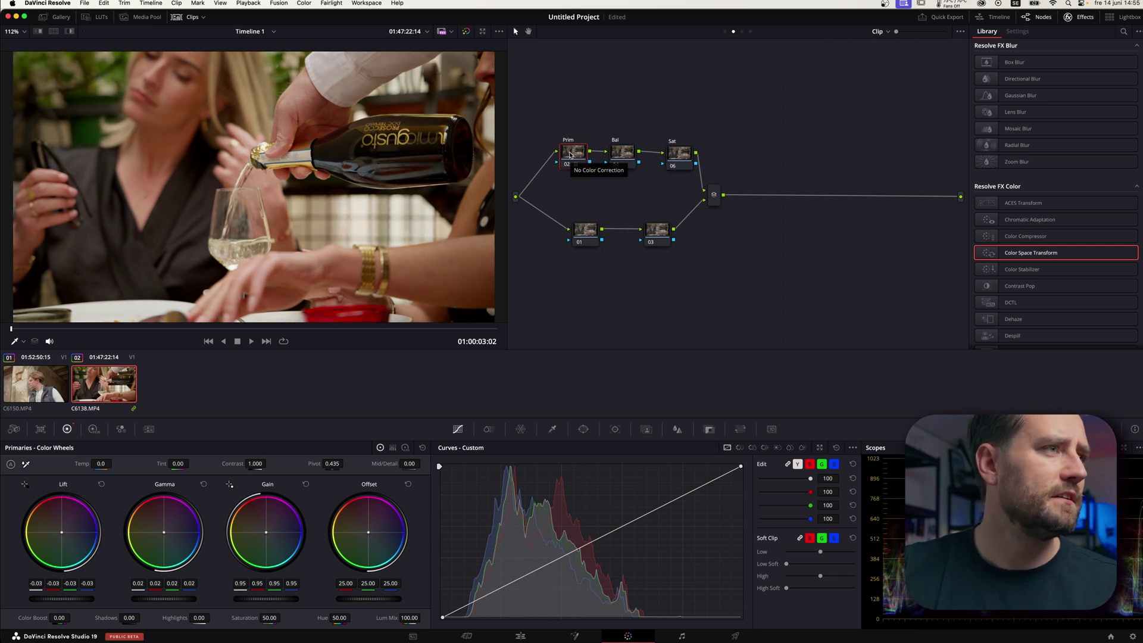
left_click(626, 148)
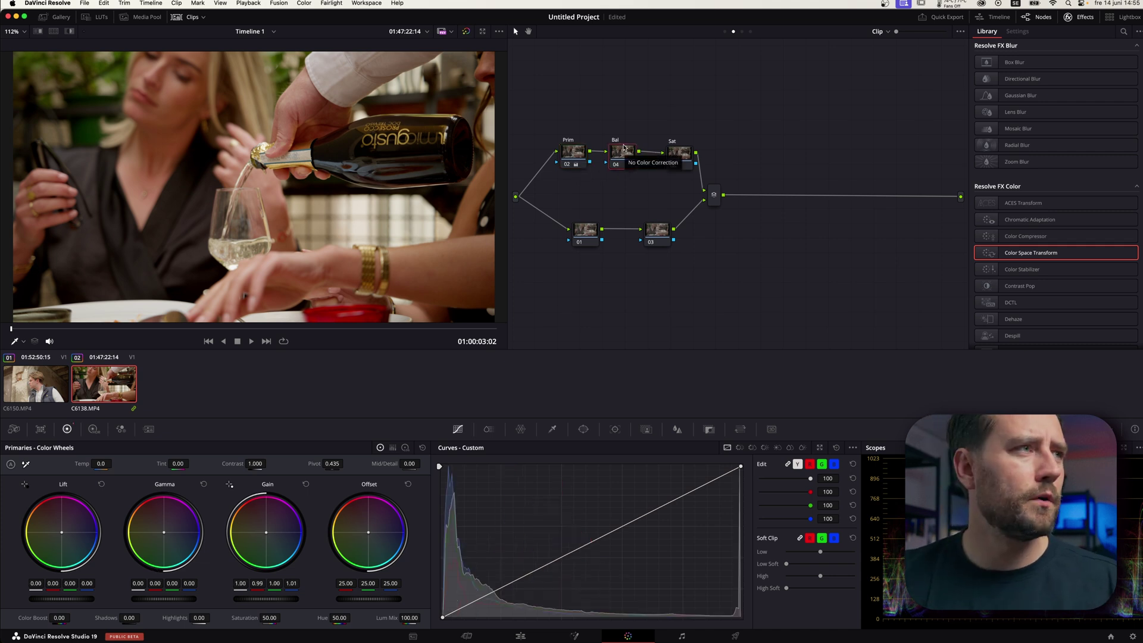
left_click(687, 154)
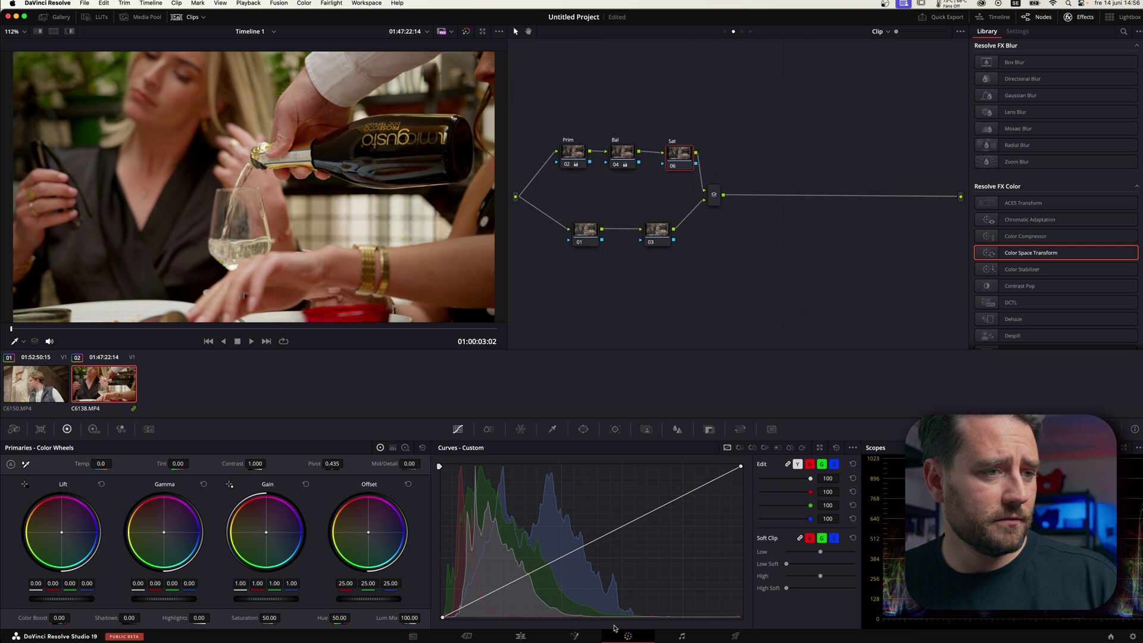
Step: On the Edit page, place C6138.MP4 on the timeline as a third clip
left_click(522, 637)
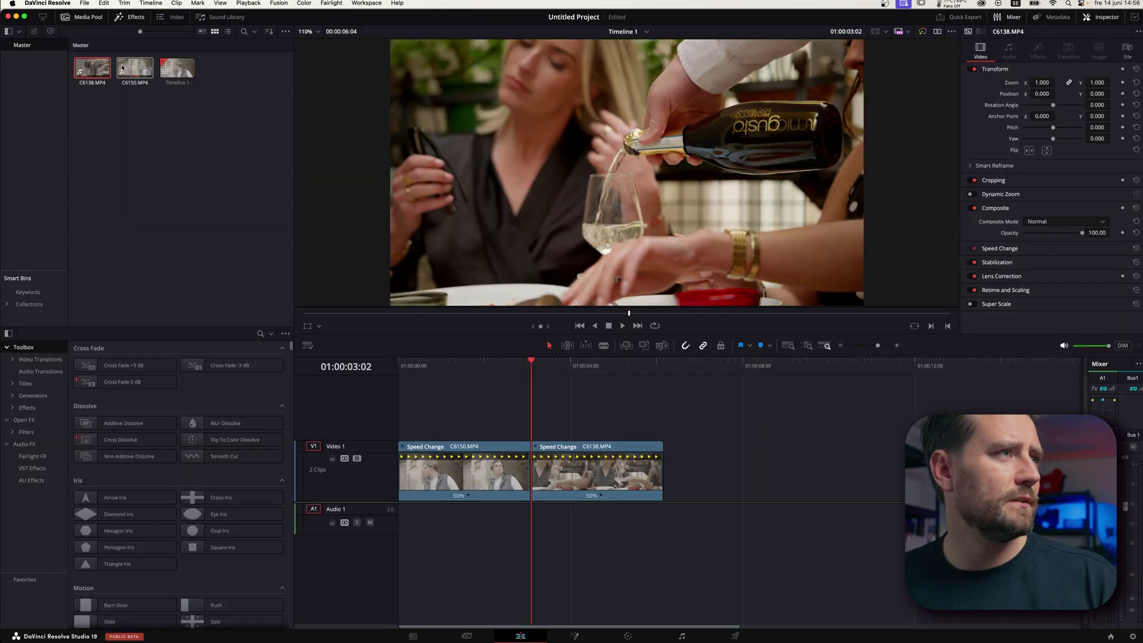
left_click(135, 68)
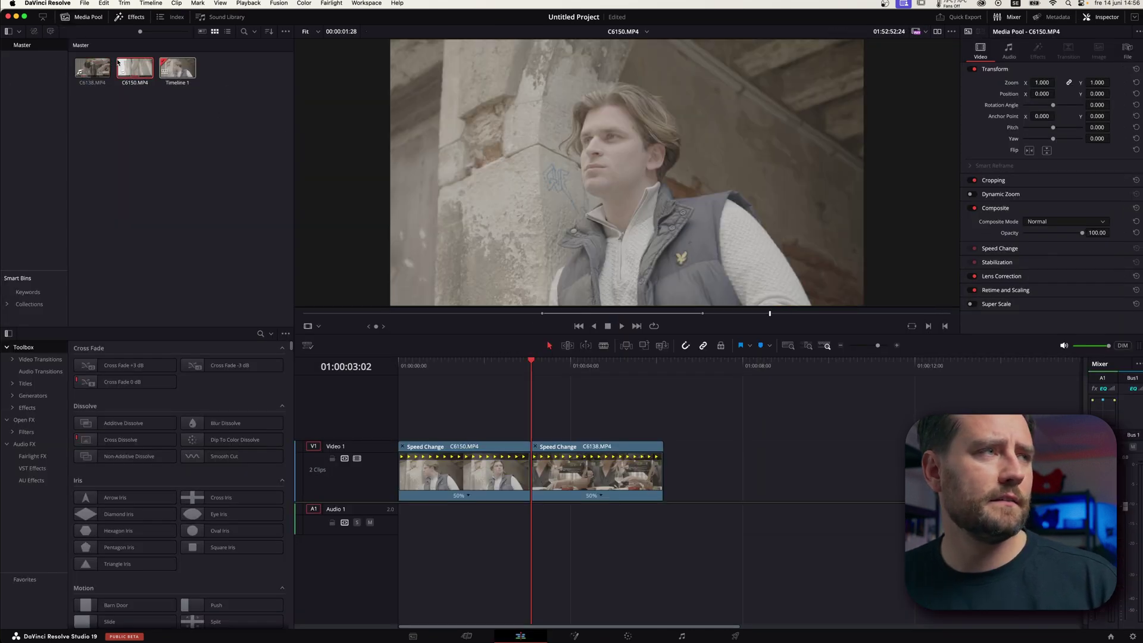
left_click(92, 68)
left_click_drag(616, 298, 786, 473)
Step: Slow the third clip to 50% speed
left_click(784, 365)
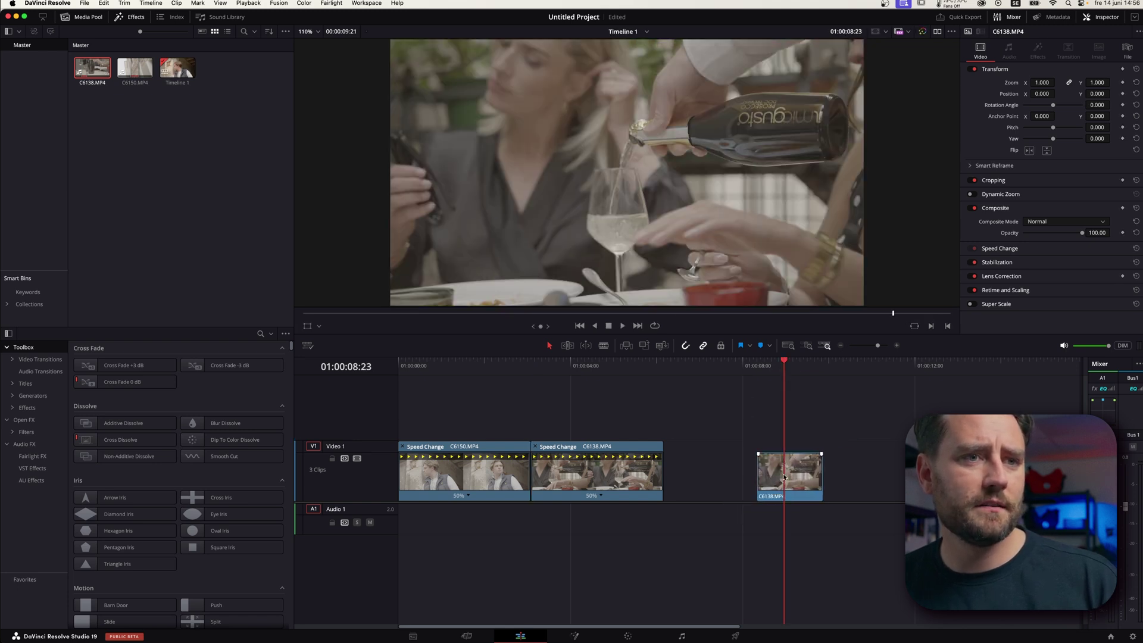
key("super+r")
left_click(794, 497)
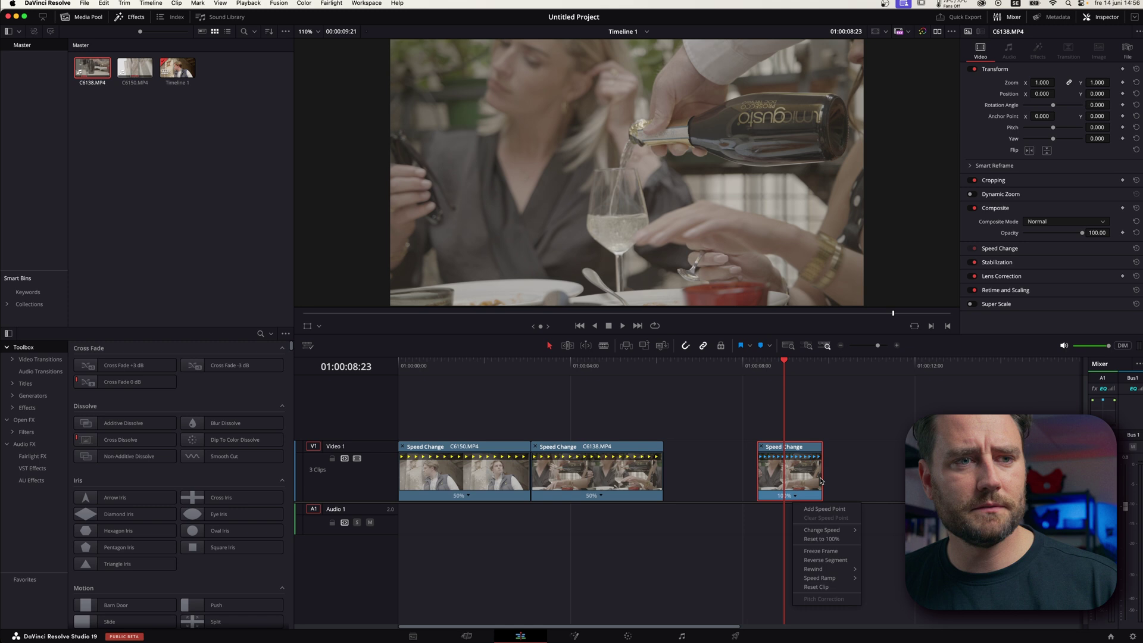
mouse_move(831, 530)
left_click(879, 547)
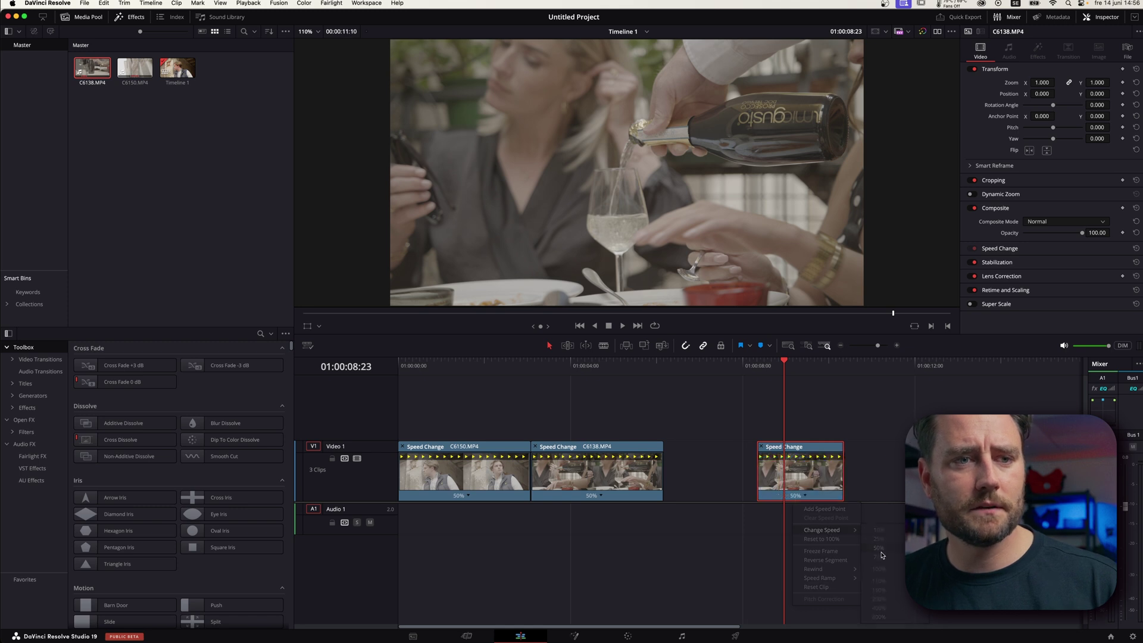
Step: Back on the Color page, reposition node 01 and bring up its options menu
left_click(628, 636)
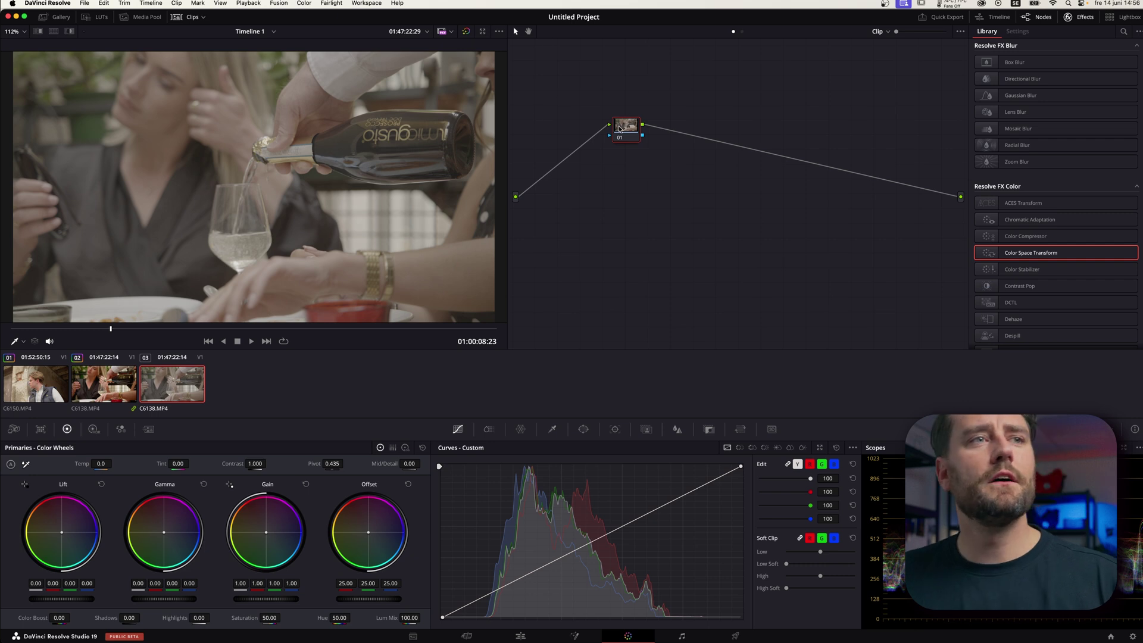
left_click_drag(619, 128, 656, 144)
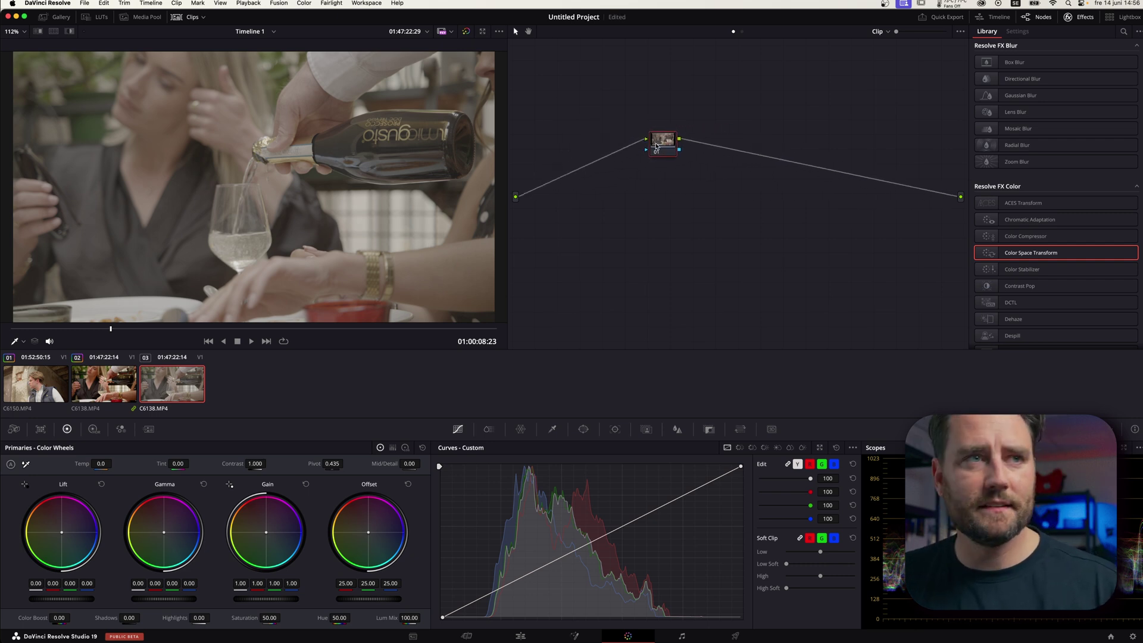
right_click(656, 145)
mouse_move(736, 235)
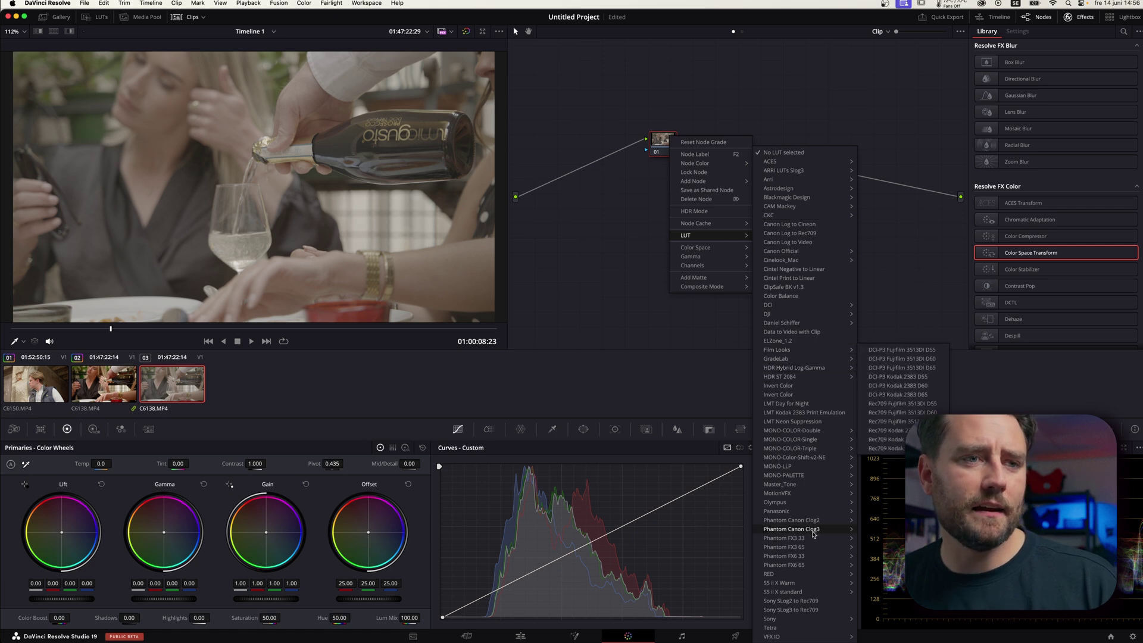
Step: Apply the Sony SLog3 to Rec709 LUT to node 01 and compare with the previous clip
left_click(805, 610)
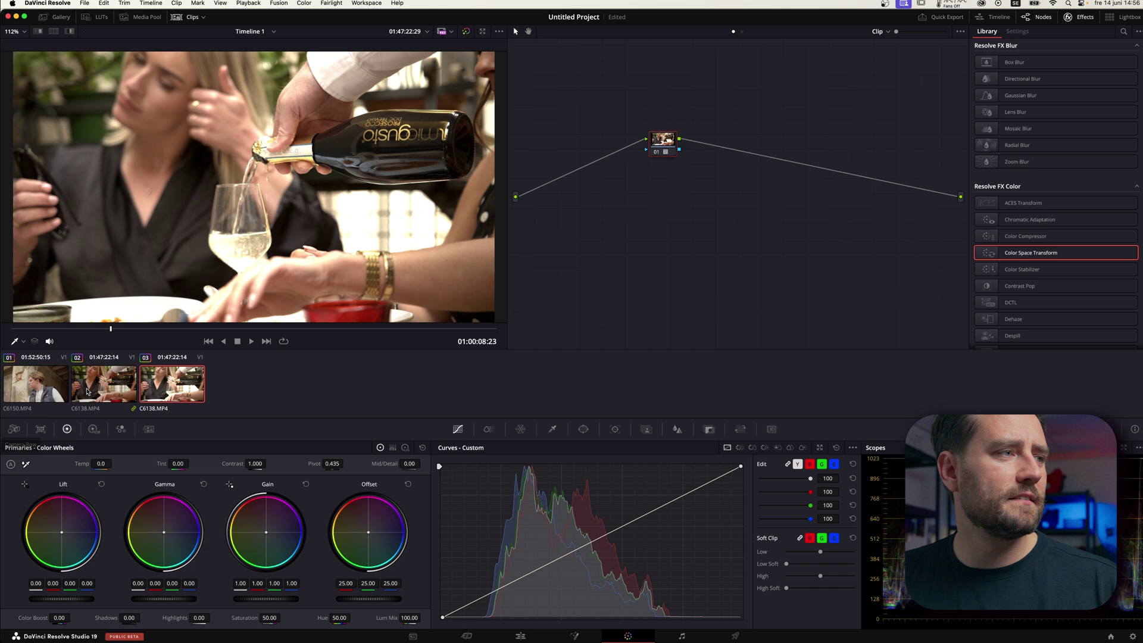
key("Up")
key("Down")
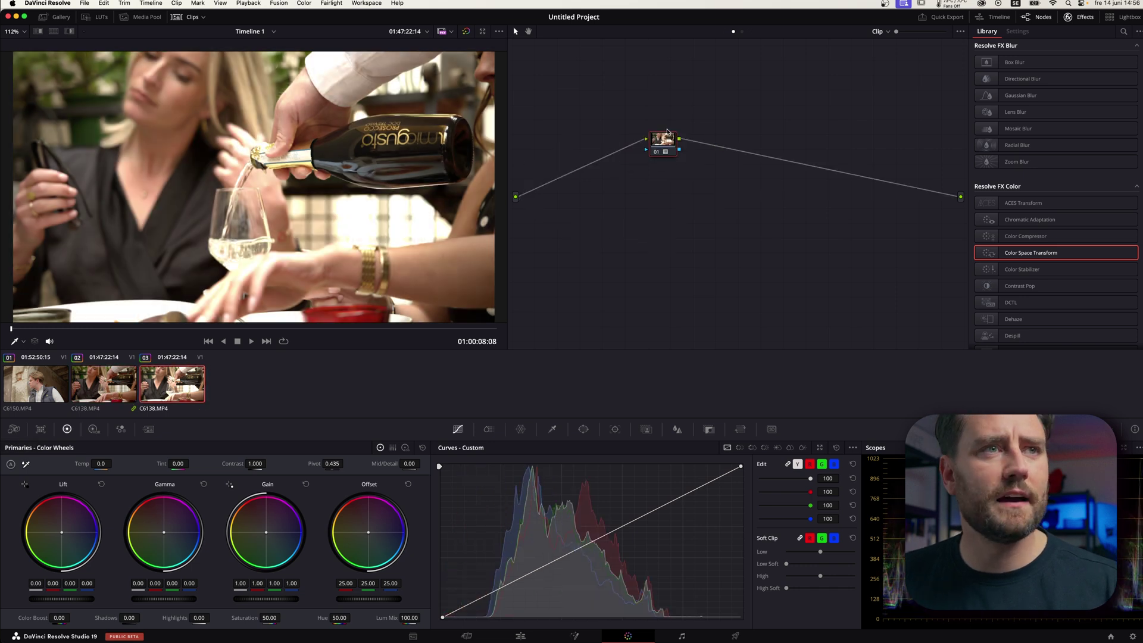
Step: Swap node 01's LUT for Phantom FX3 33 > Jamaica A7s3_33, comparing against clip 02
right_click(668, 132)
mouse_move(703, 240)
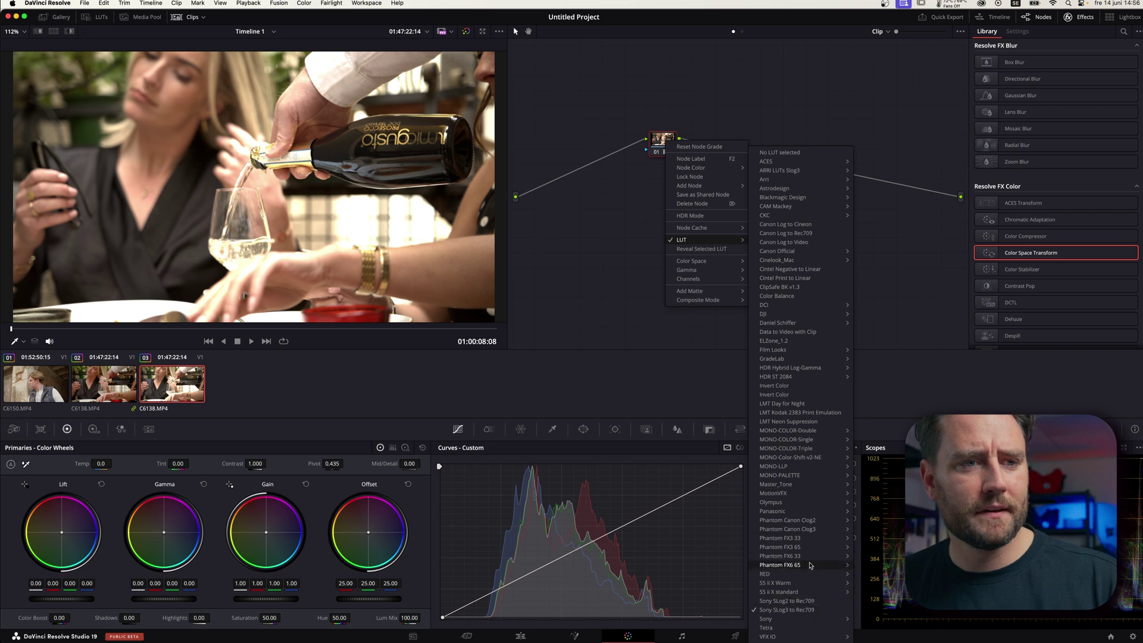
mouse_move(802, 540)
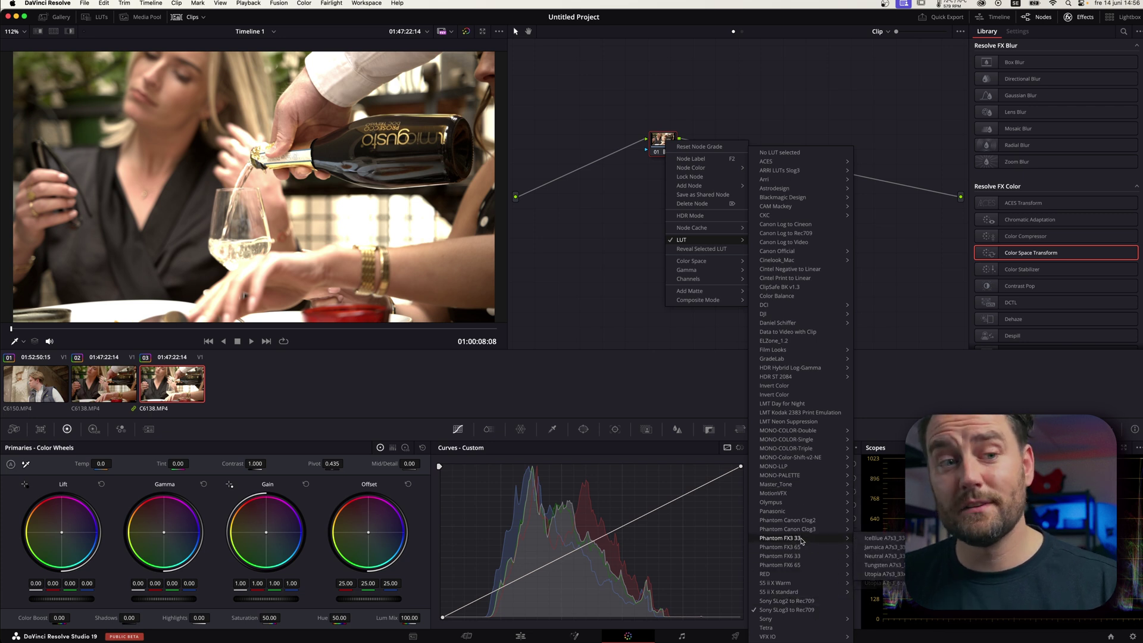
left_click(875, 548)
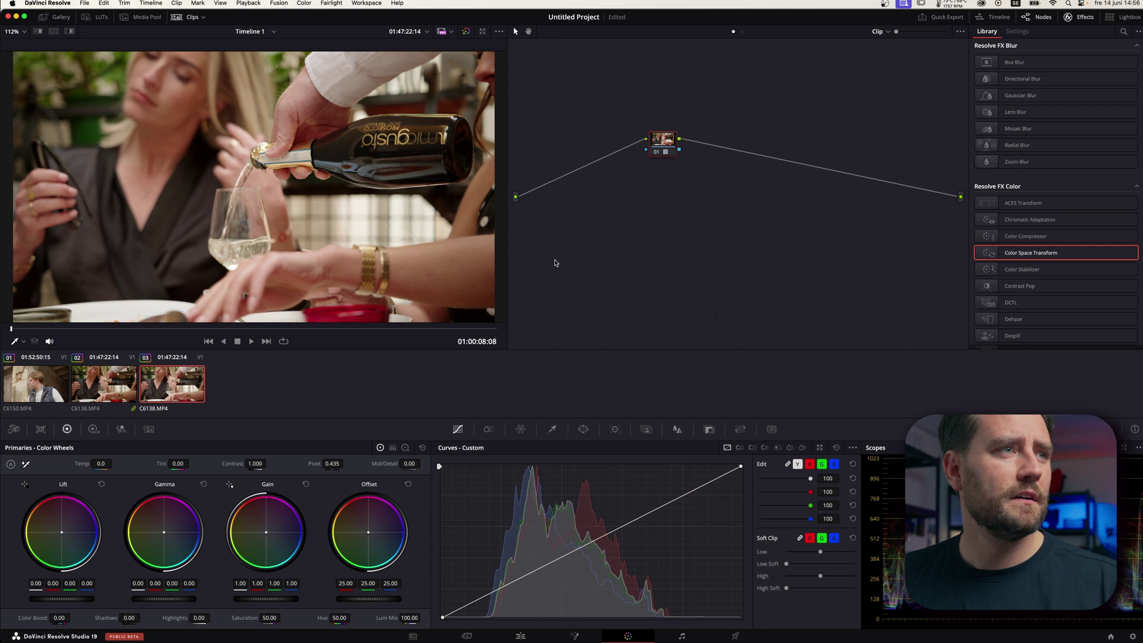
left_click(125, 380)
left_click(187, 390)
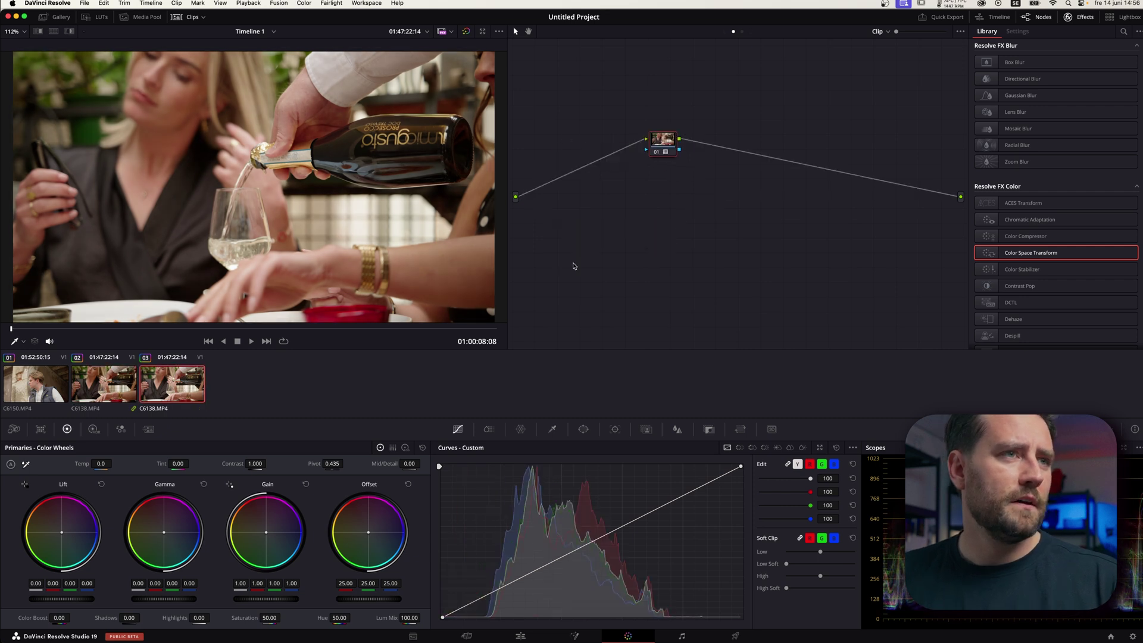
left_click_drag(663, 140, 628, 147)
key("super+s")
key("Escape")
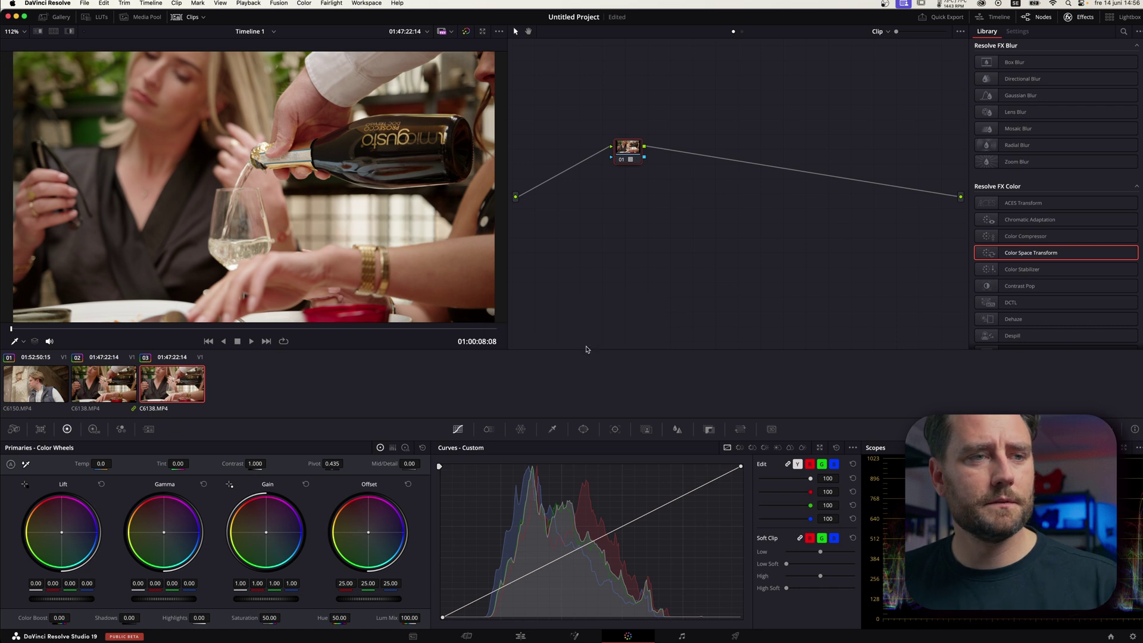
Step: Add serial nodes to clip 03, check clip 02's parallel tree, then marquee-select clip 03's three nodes
key("alt+s")
key("alt+s")
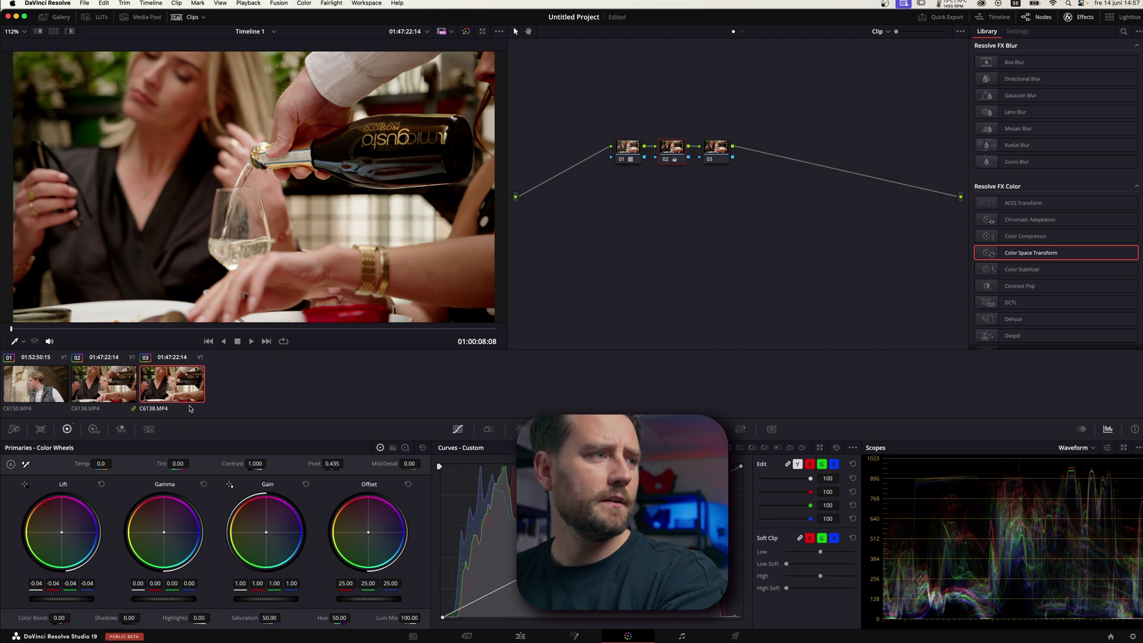
left_click(104, 384)
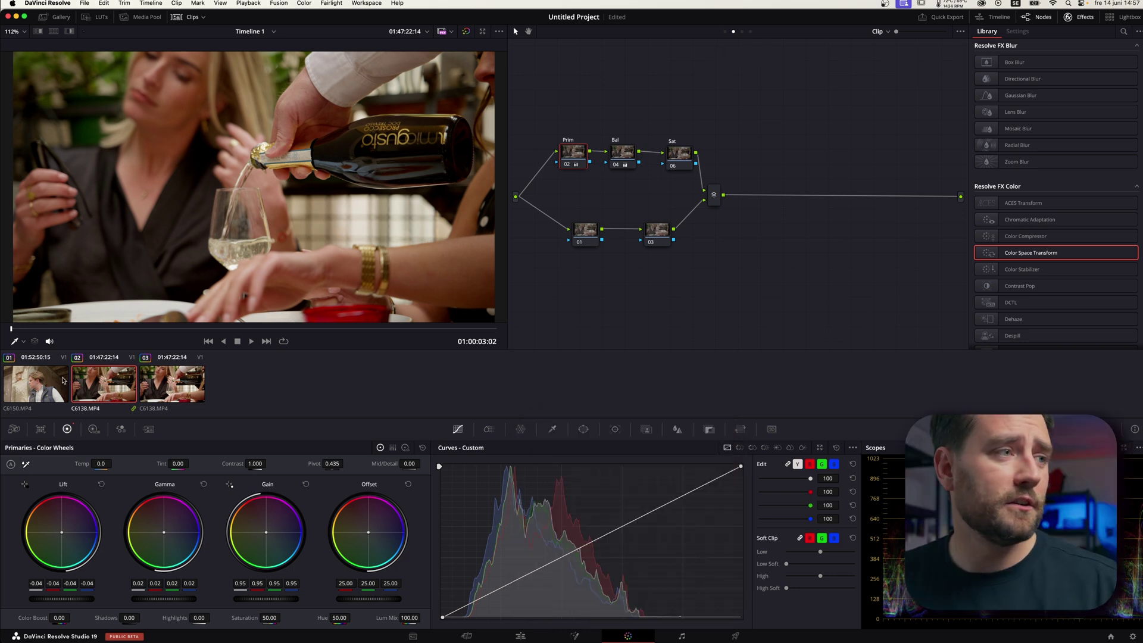
left_click(172, 384)
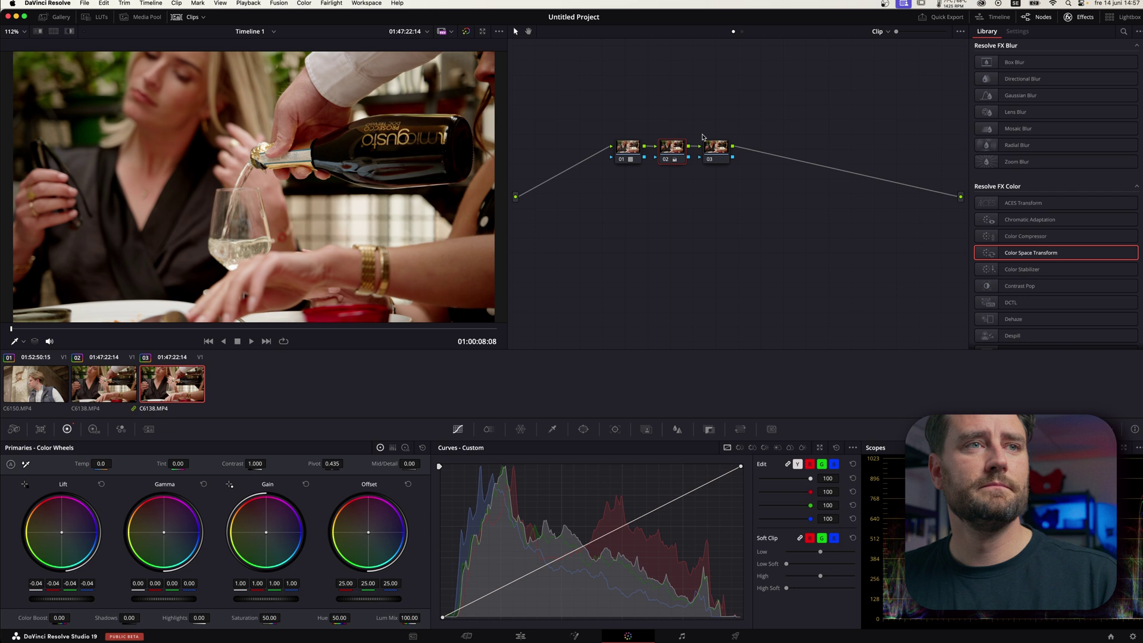
left_click_drag(770, 121, 583, 207)
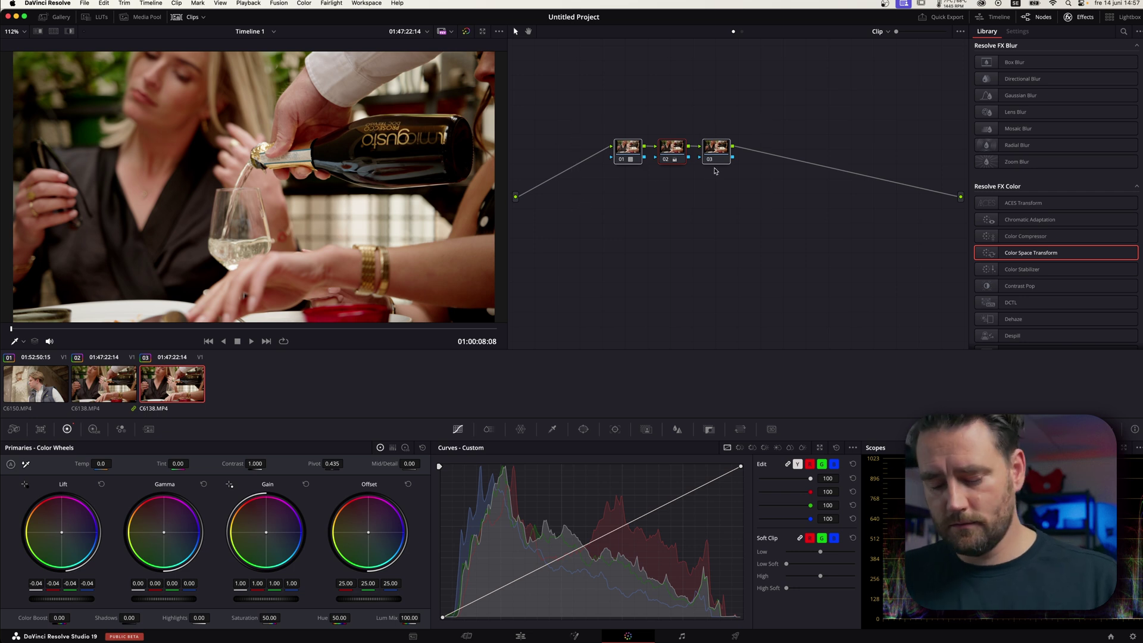
Step: Replace clip 03's nodes with one fresh node and switch to DaVinci YRGB Color Managed
key("Delete")
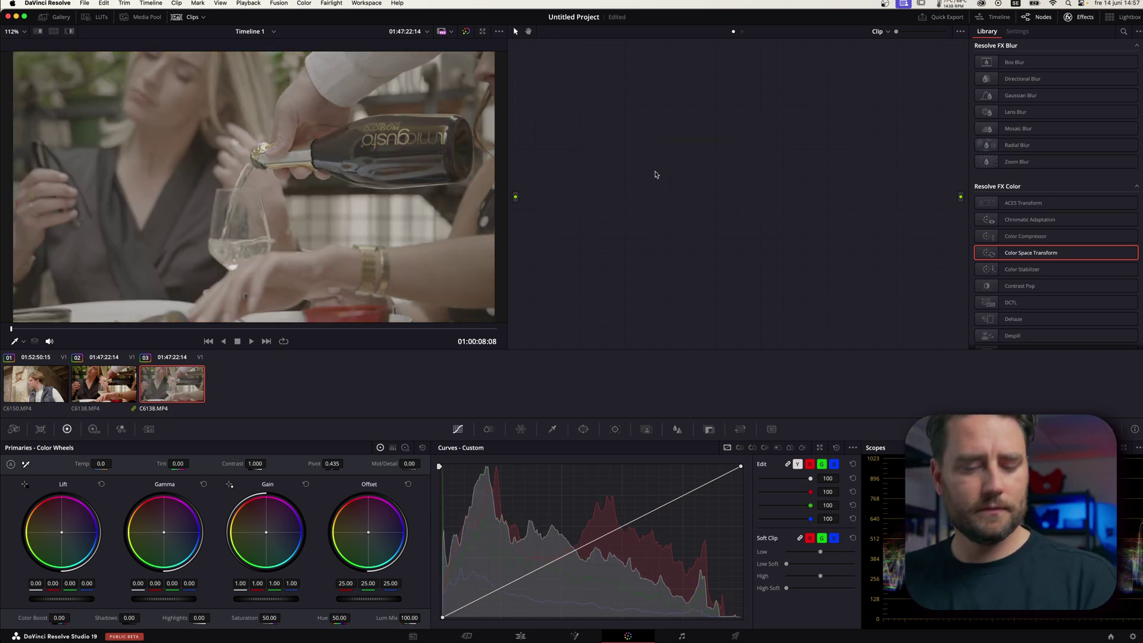
key("alt+s")
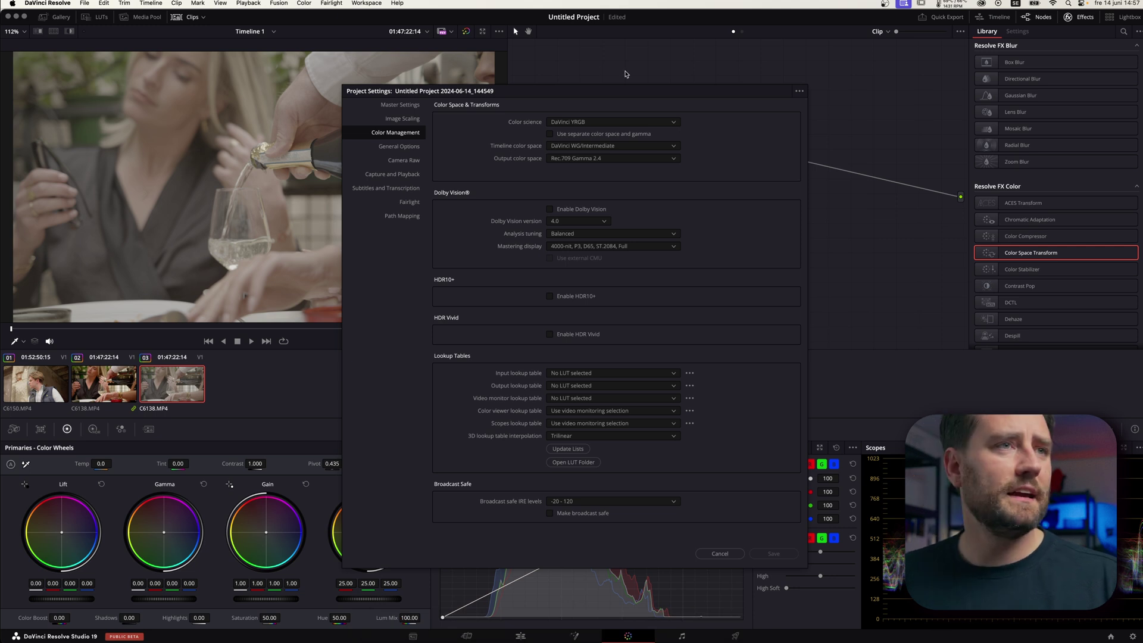
left_click(604, 123)
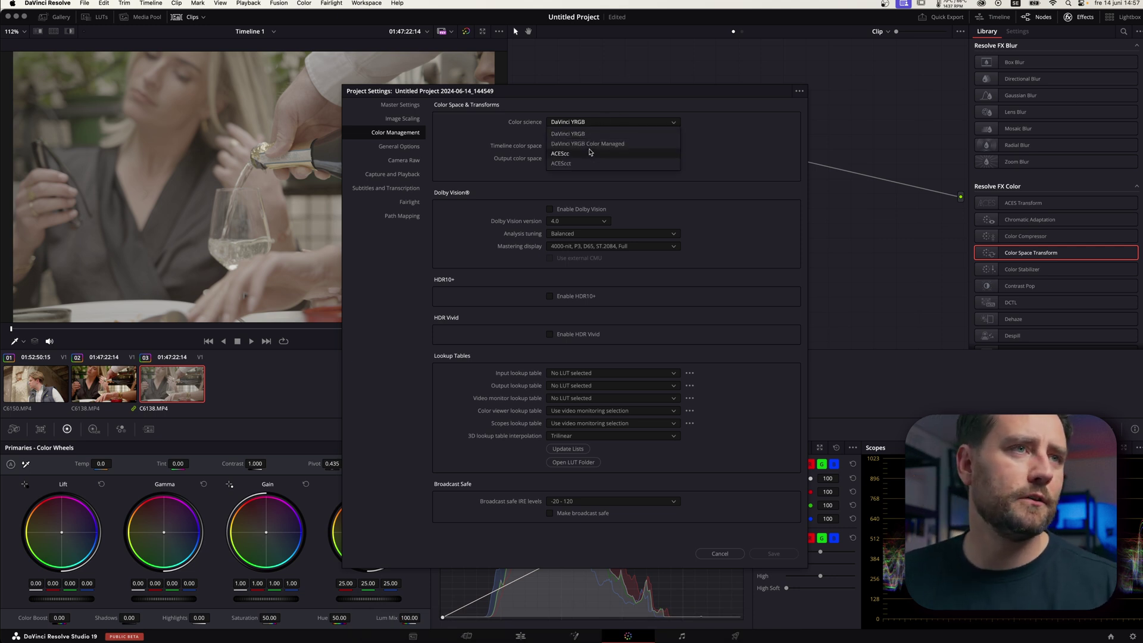
left_click(587, 145)
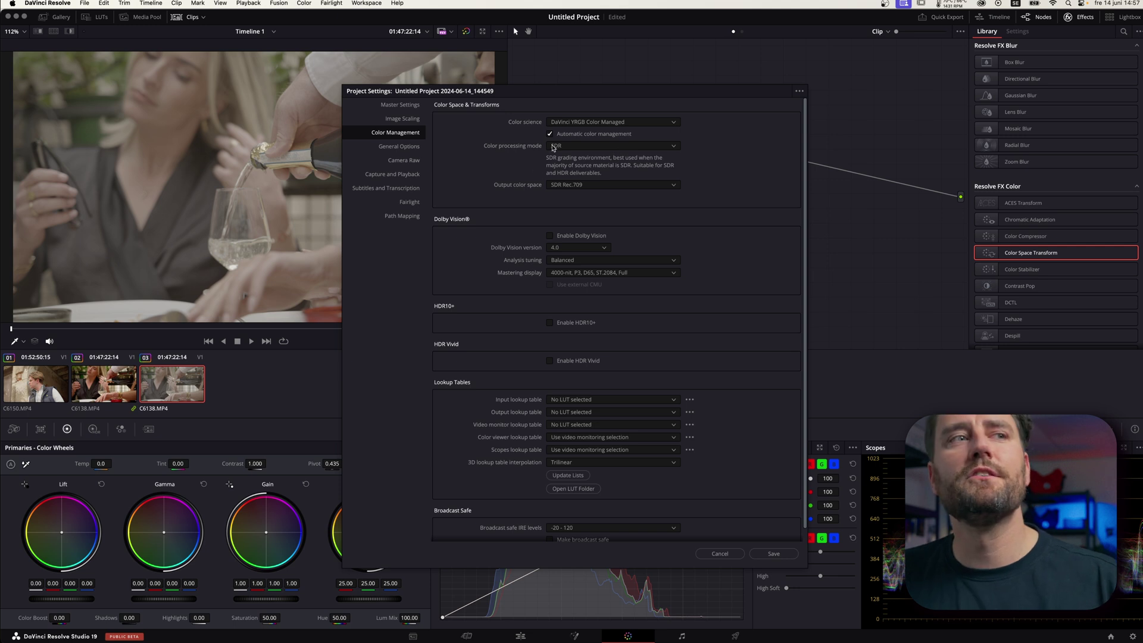
Step: Turn off automatic color management, choose Custom mode, and set input to S-Gamut3.Cine/S-Log3
left_click(550, 134)
left_click(588, 146)
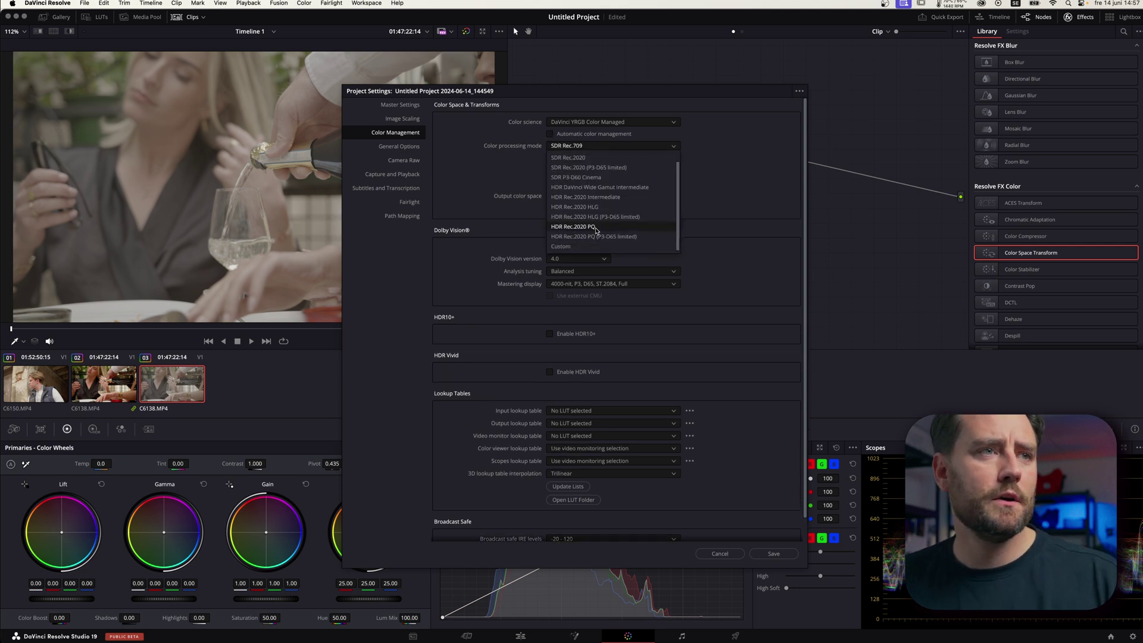
left_click(575, 246)
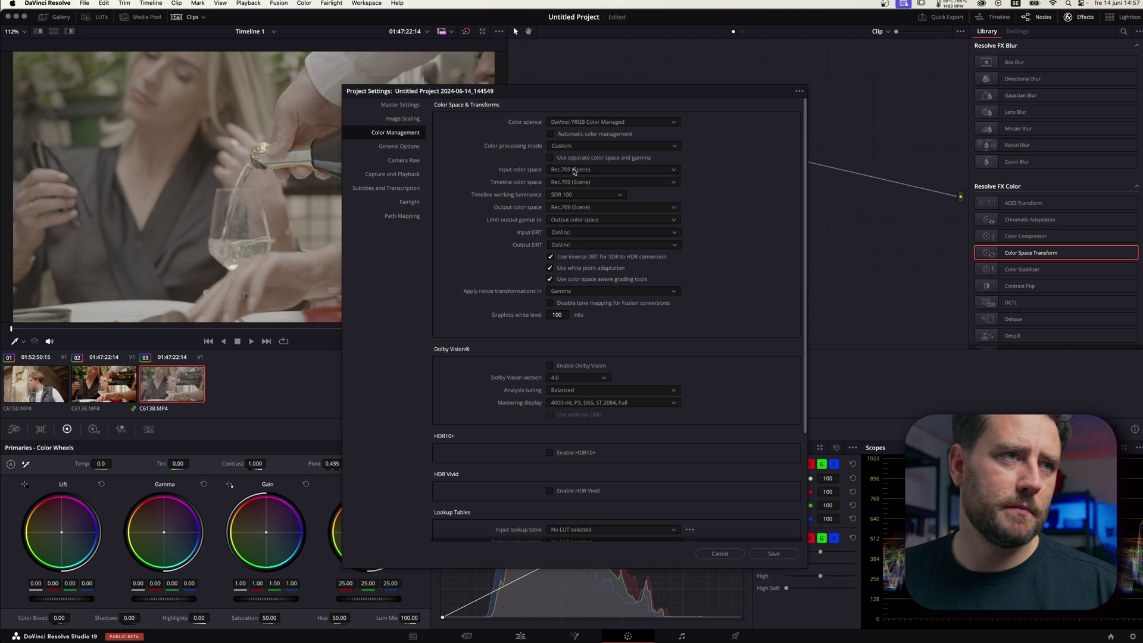
left_click(575, 171)
scroll(595, 262, "down", 10)
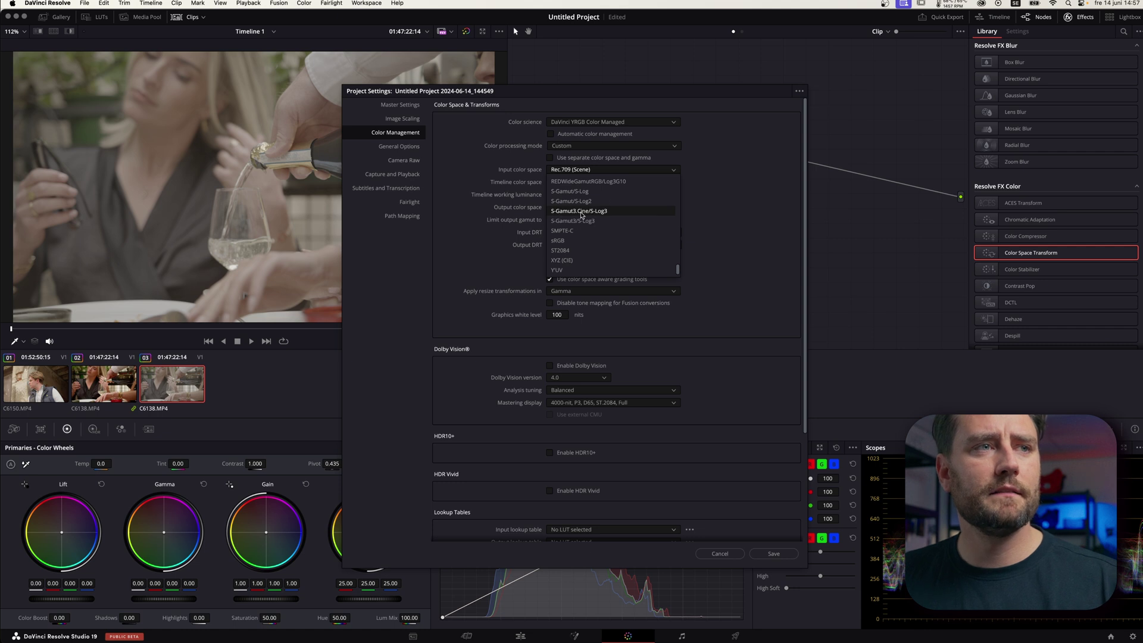
left_click(582, 212)
Step: Set timeline space to DaVinci WG/Intermediate and output to Rec.709 Gamma 2.4, then save
left_click(590, 182)
scroll(591, 255, "down", 2)
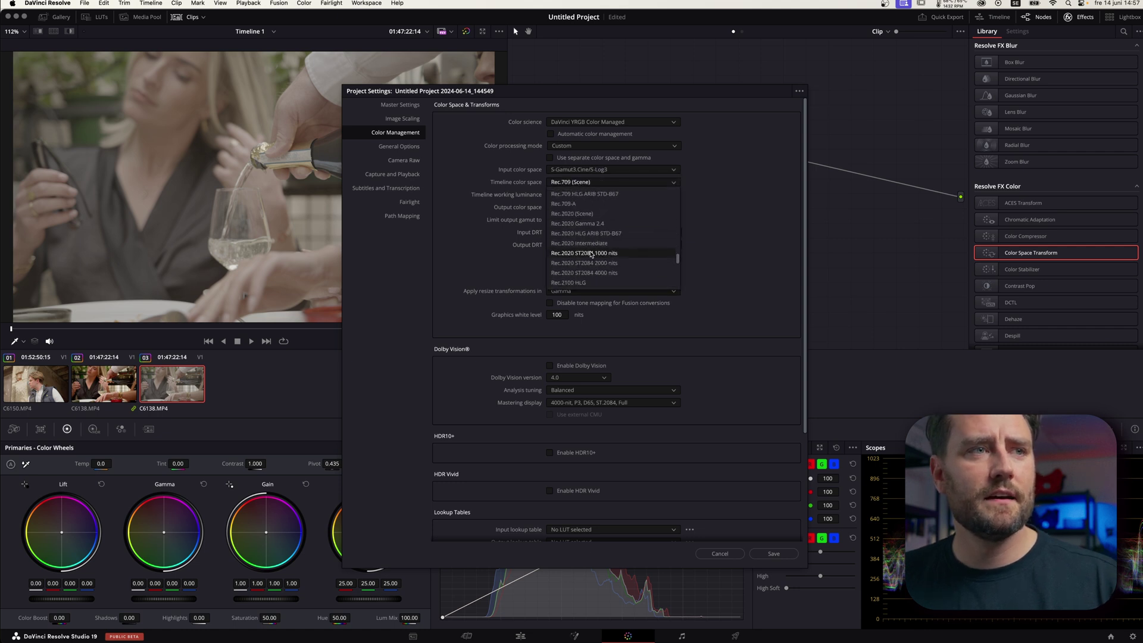
scroll(591, 255, "down", 8)
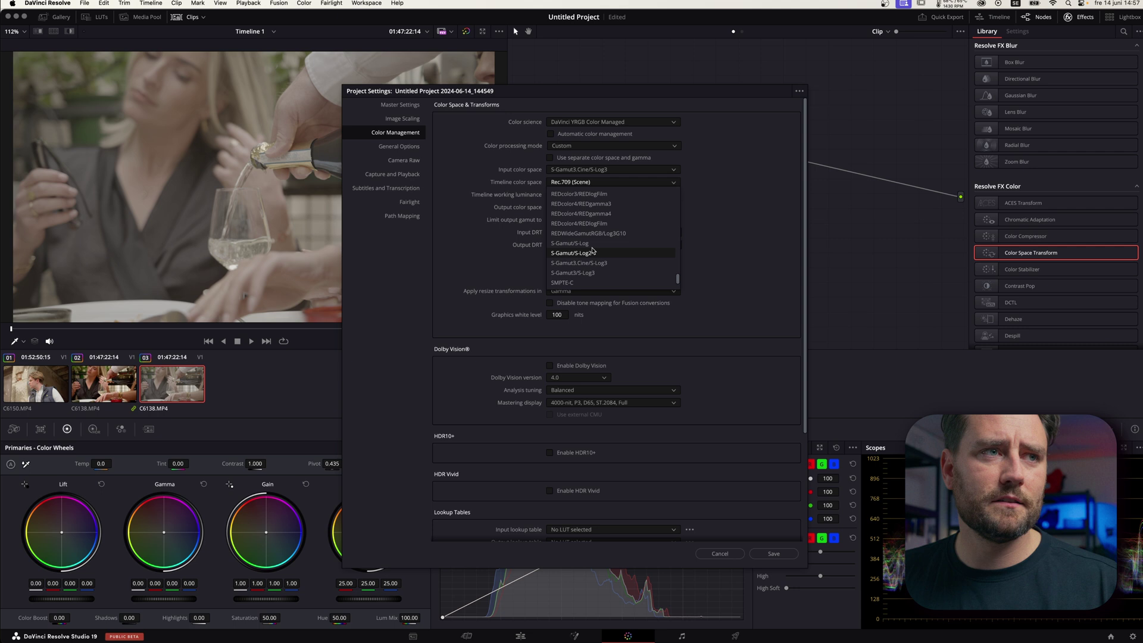
scroll(593, 250, "up", 6)
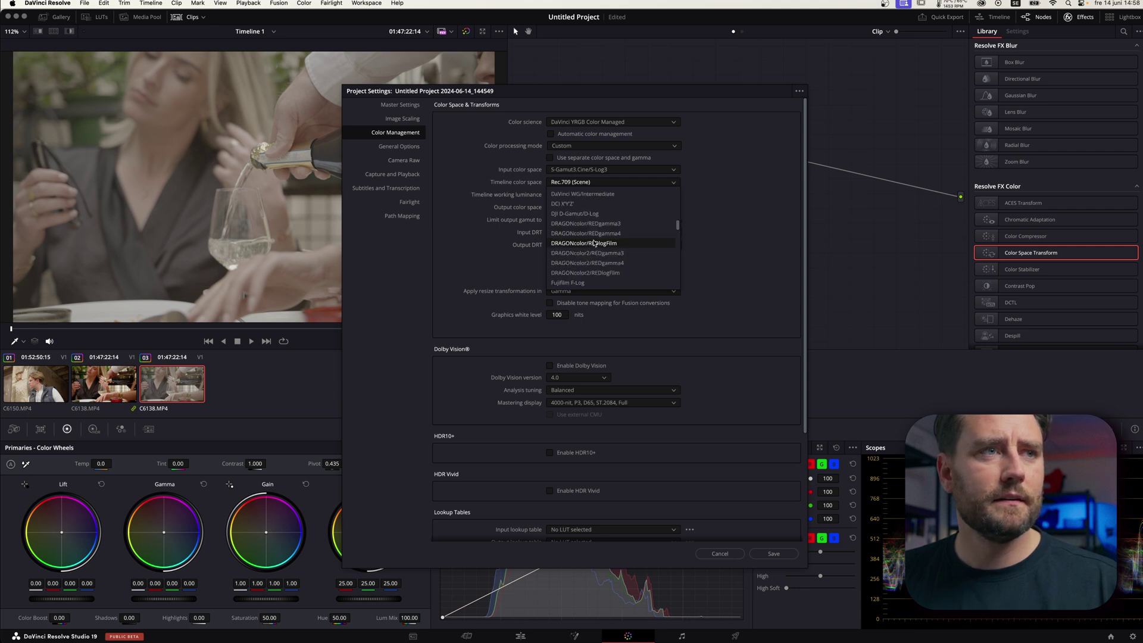
scroll(594, 245, "up", 3)
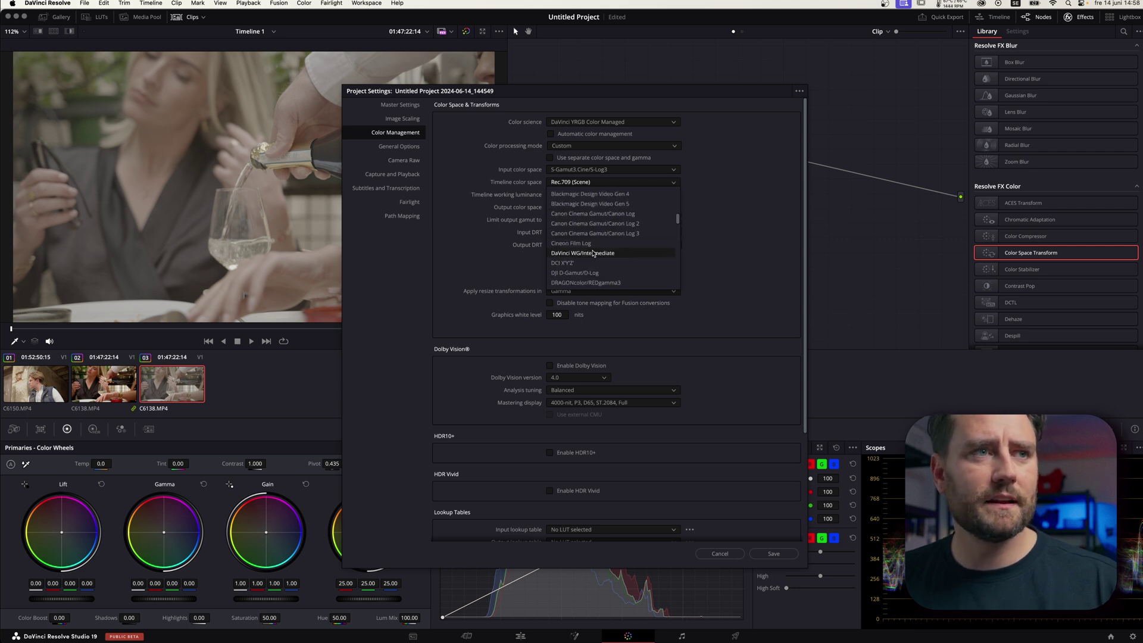
left_click(594, 253)
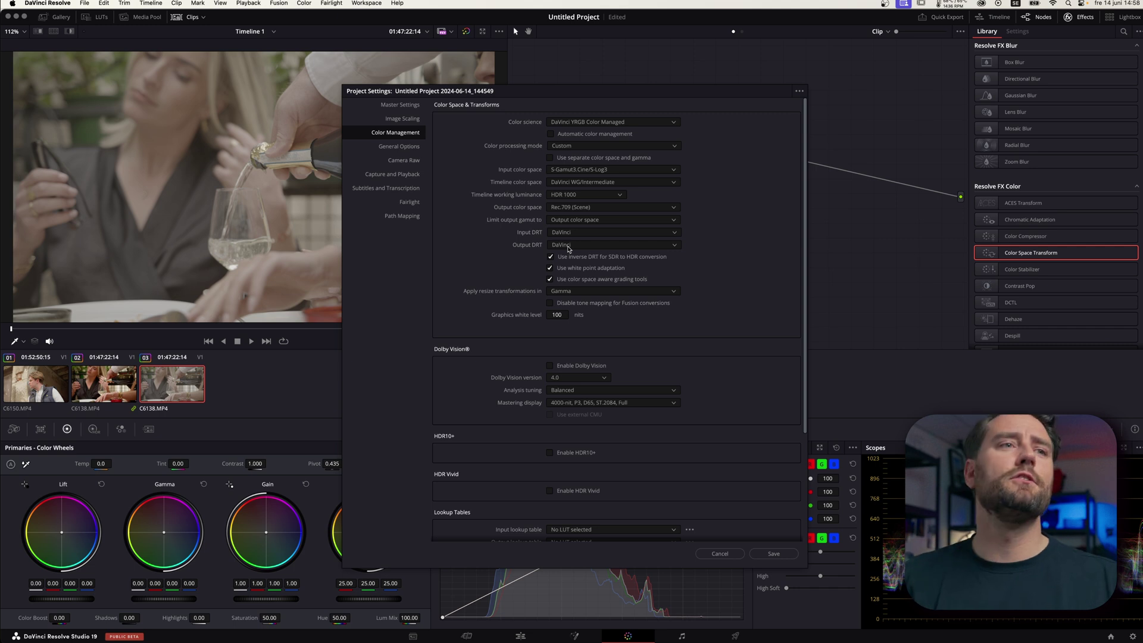
left_click(583, 207)
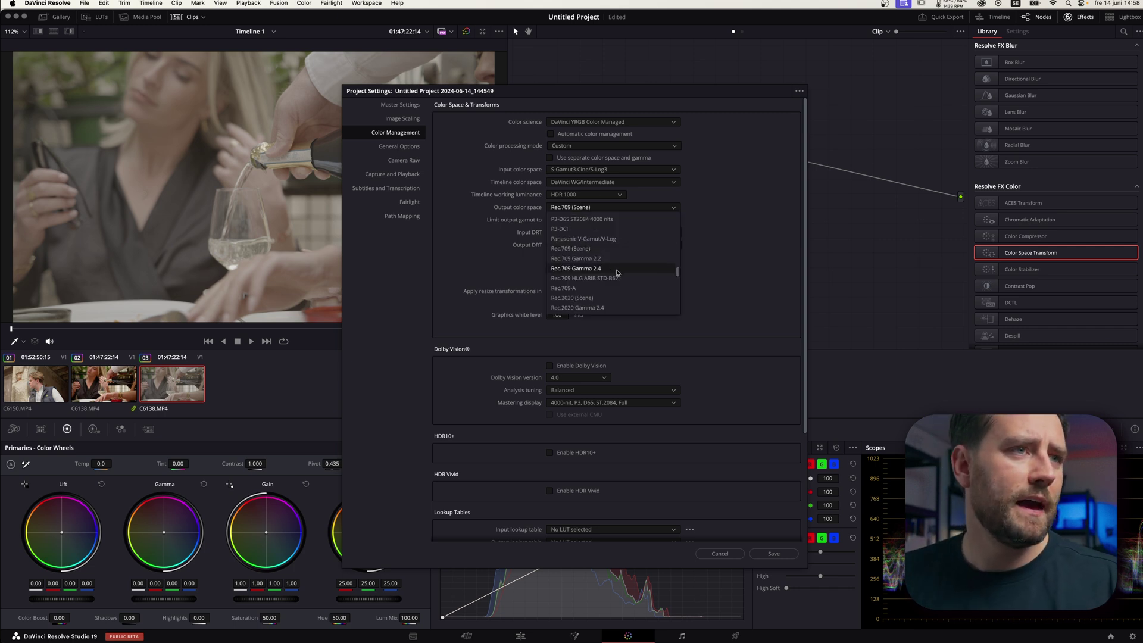
left_click(613, 270)
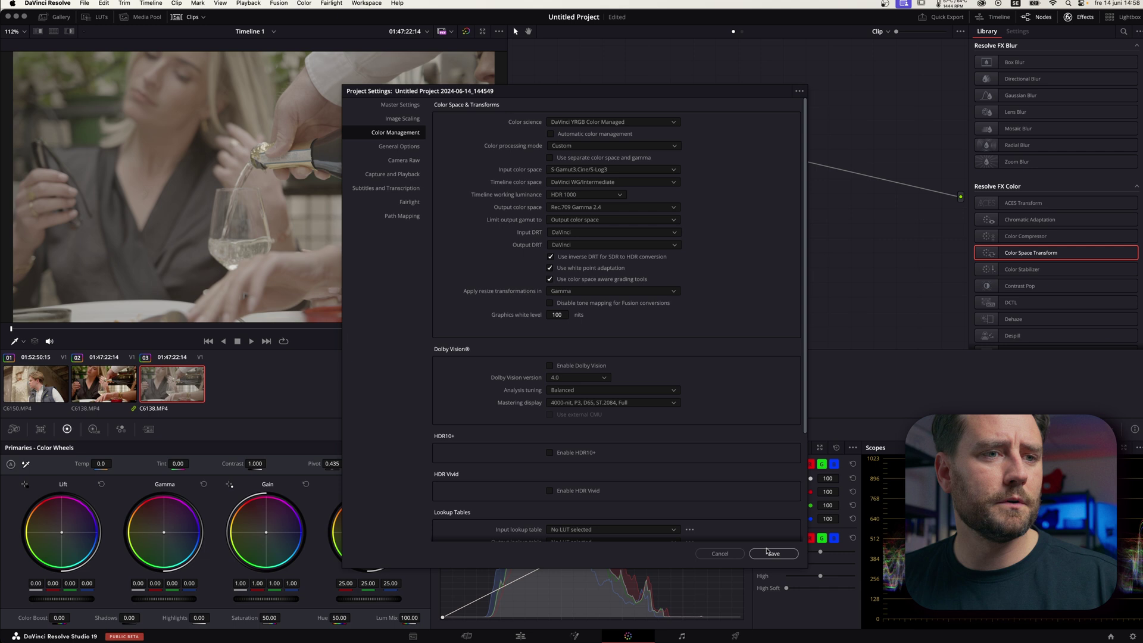
left_click(772, 553)
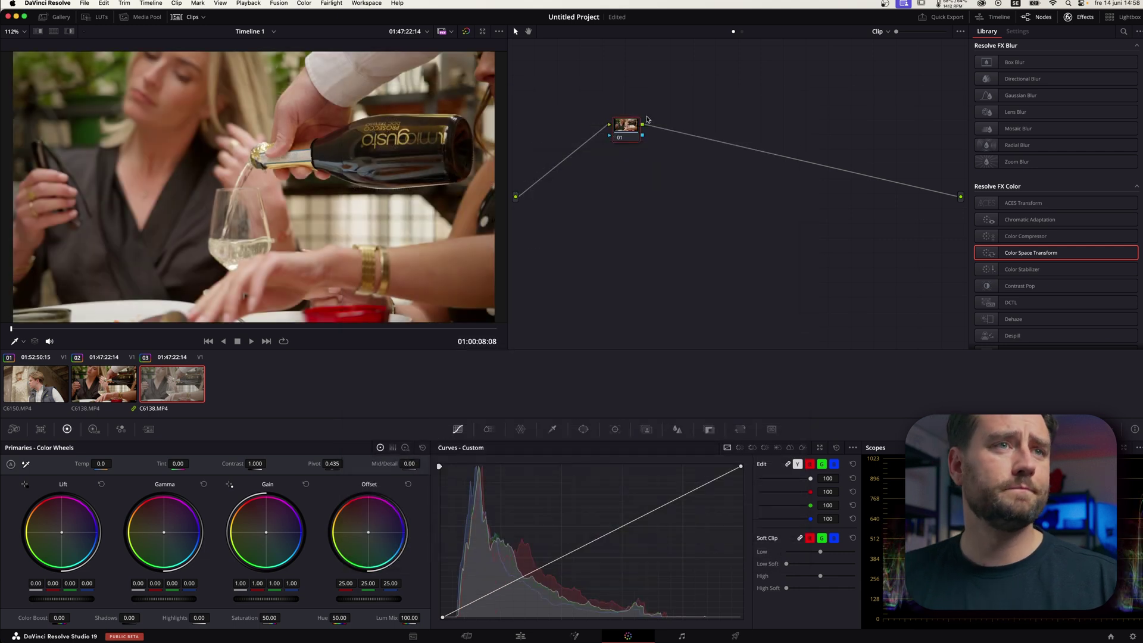
Step: Drag clip 03's node 01 right and down toward the centre of the Node Editor
left_click_drag(634, 131, 681, 142)
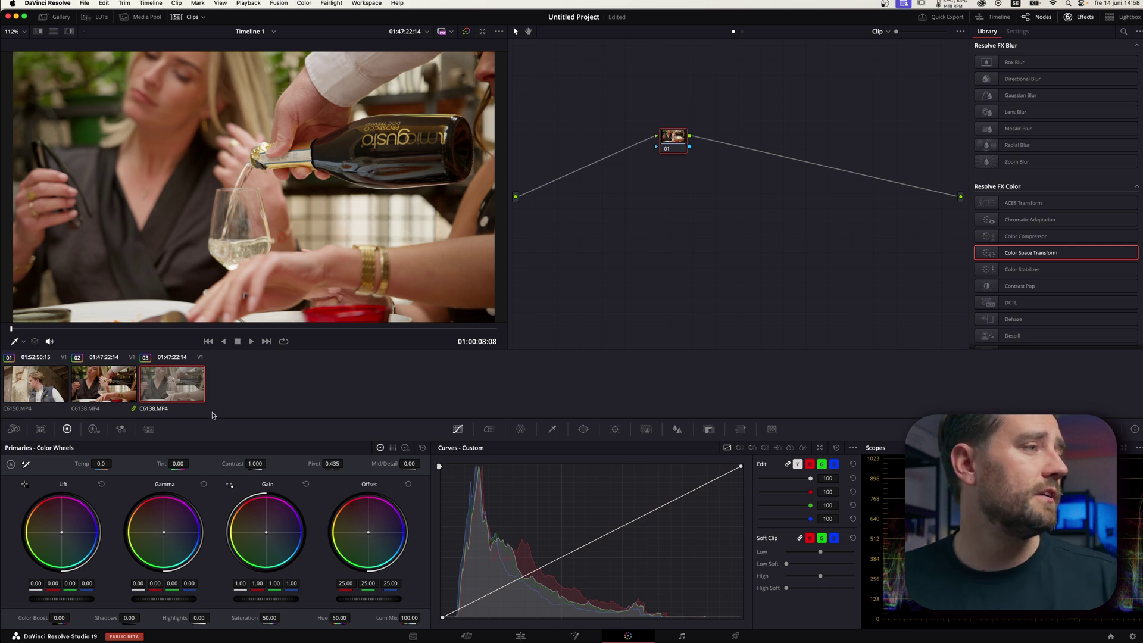
Step: Delete both Color Space Transform nodes from clip 01's grade and shift the remaining node left
left_click(45, 384)
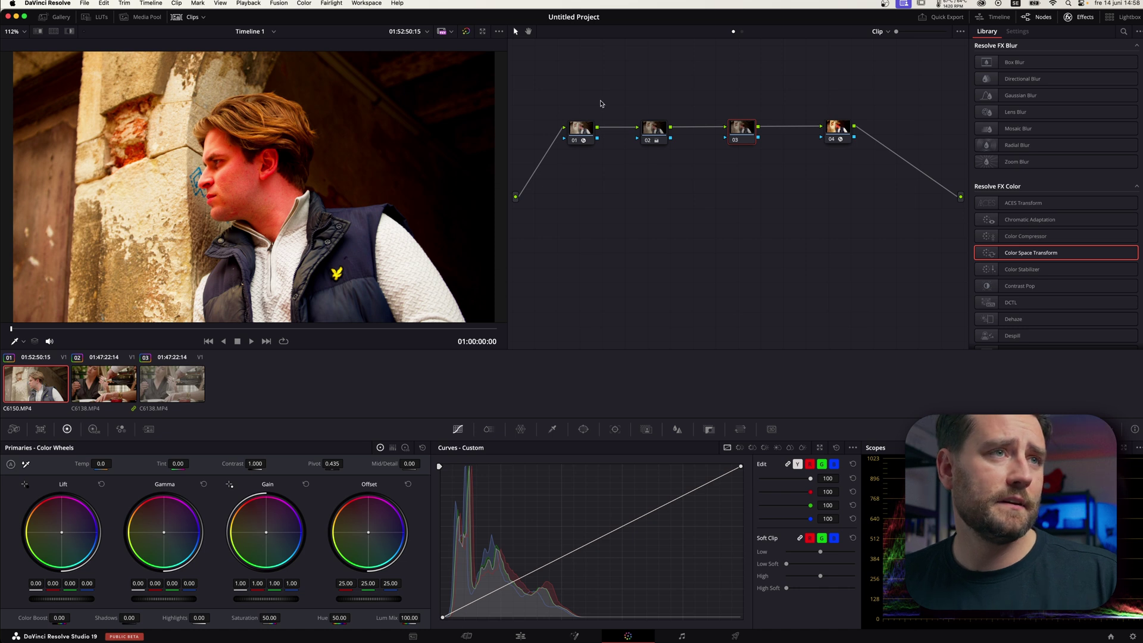
left_click(580, 128)
key("Delete")
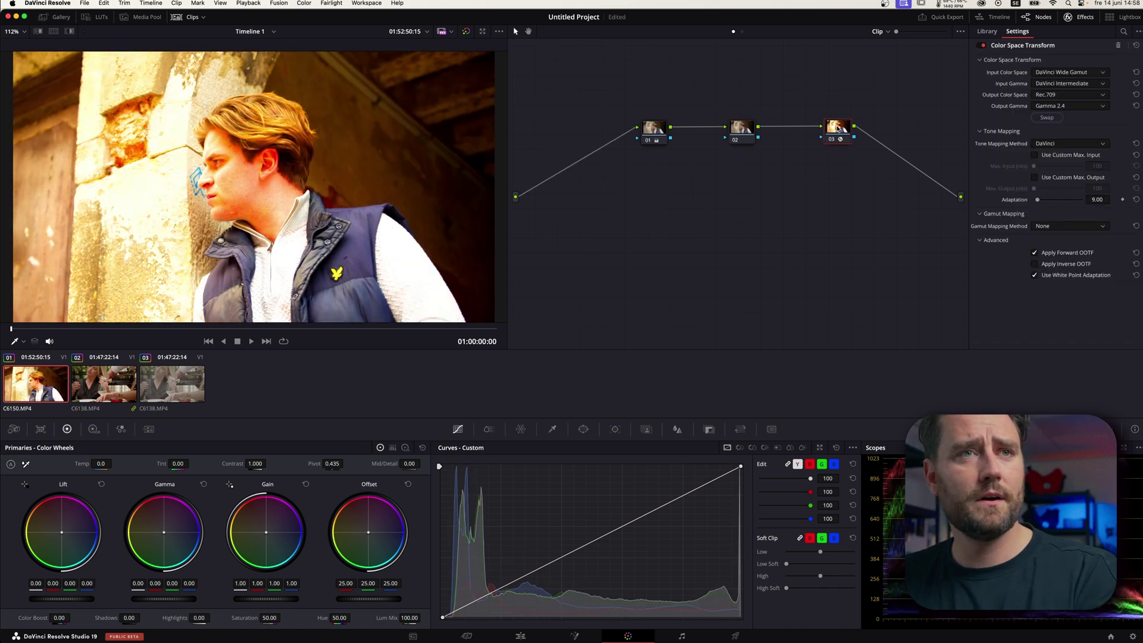
key("Delete")
left_click_drag(649, 133, 610, 134)
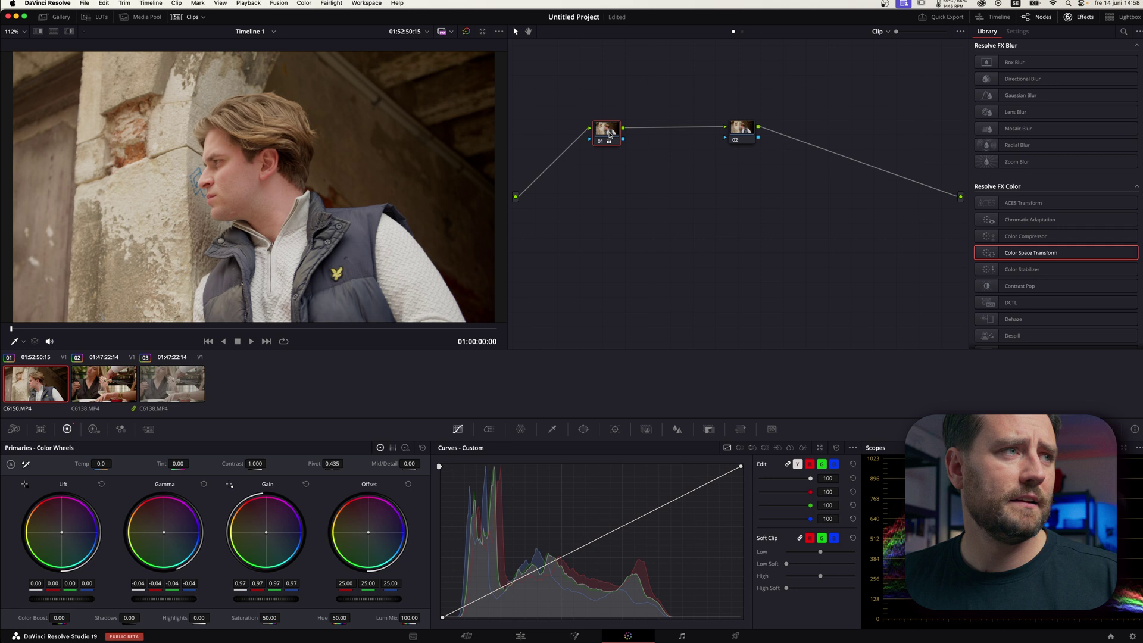
Step: Remove the CST nodes from clip 02's Group Pre-Clip and Post-Clip graphs, then return to Clip view
left_click(97, 378)
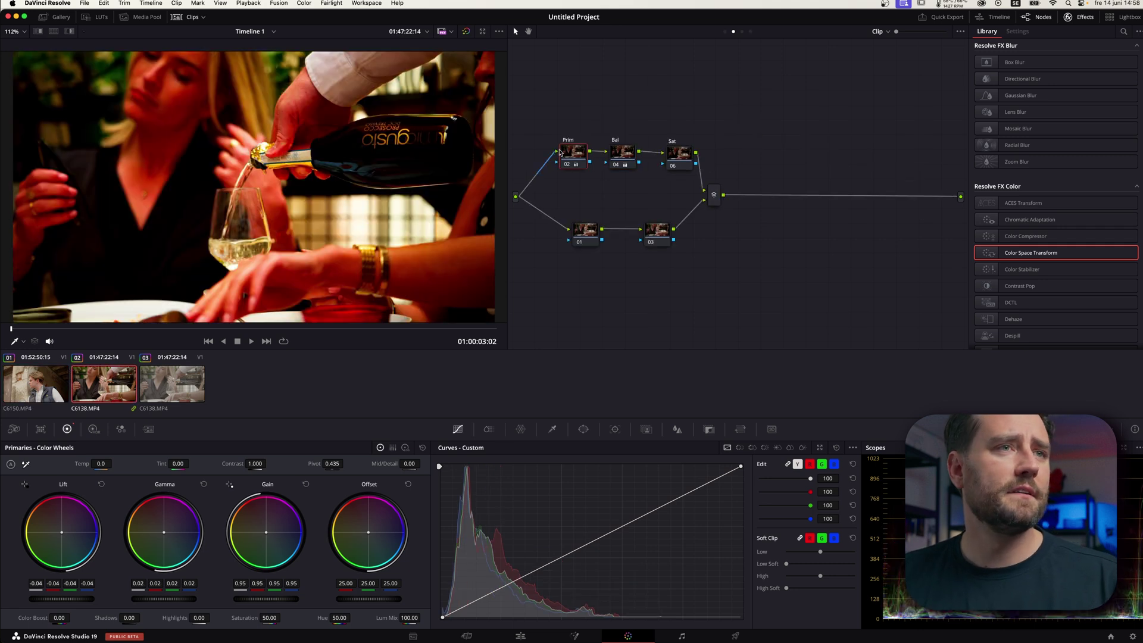
left_click(742, 31)
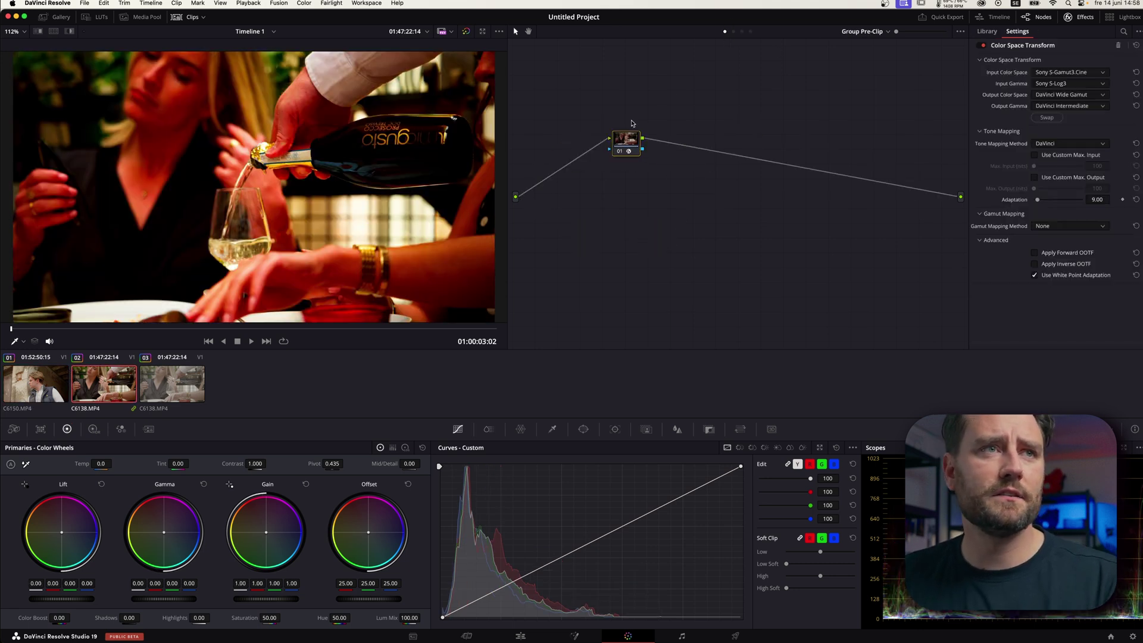
left_click(725, 31)
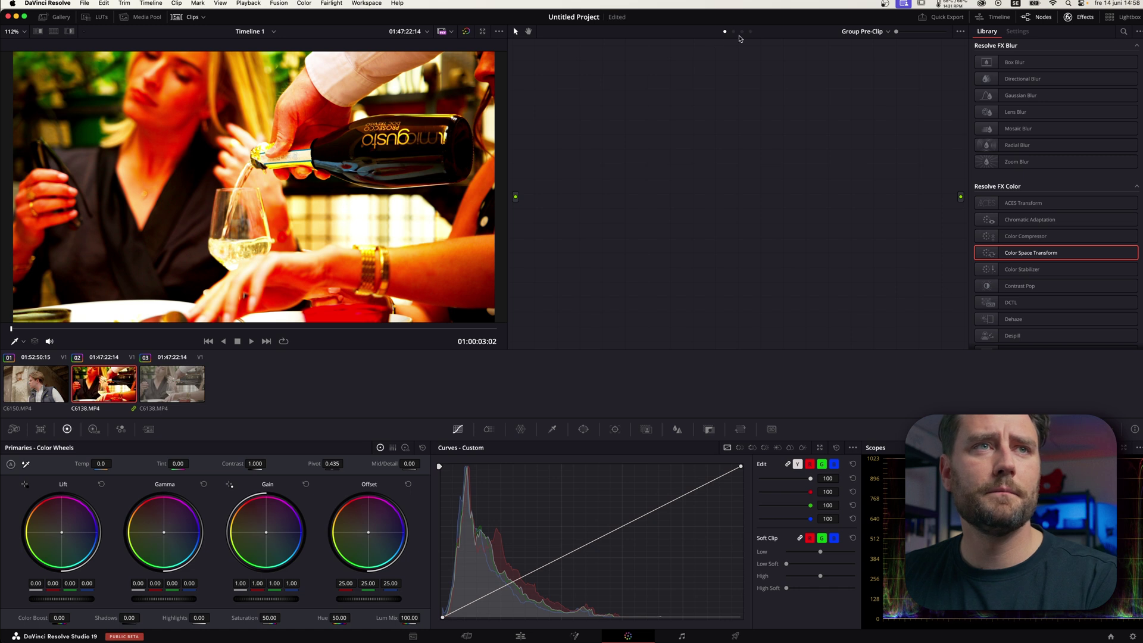
left_click(741, 31)
left_click(728, 33)
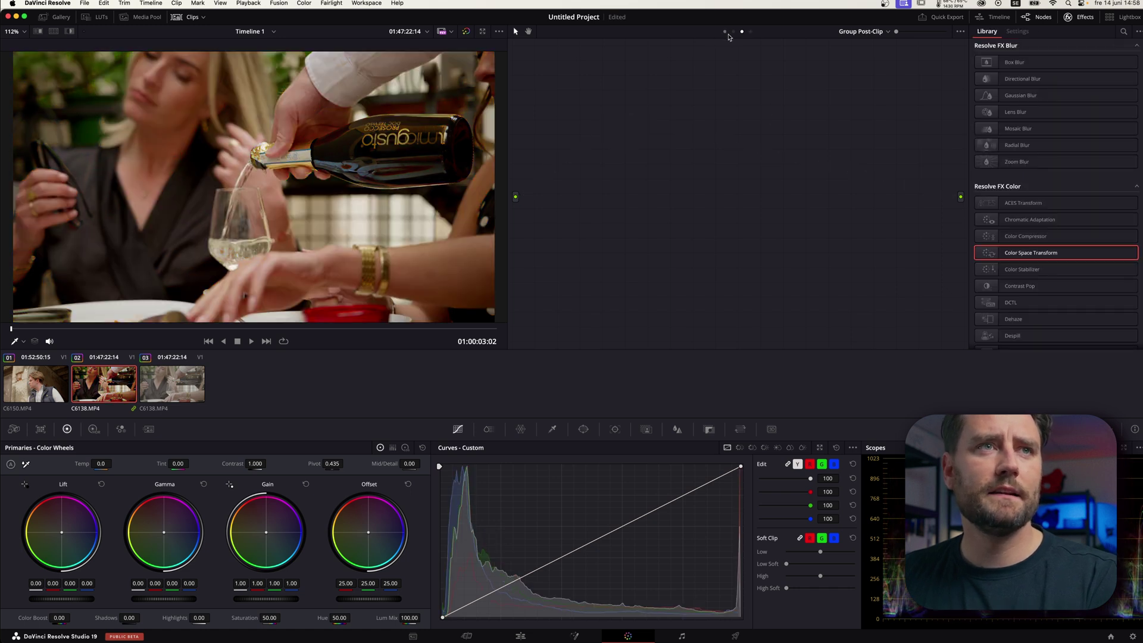
left_click(734, 32)
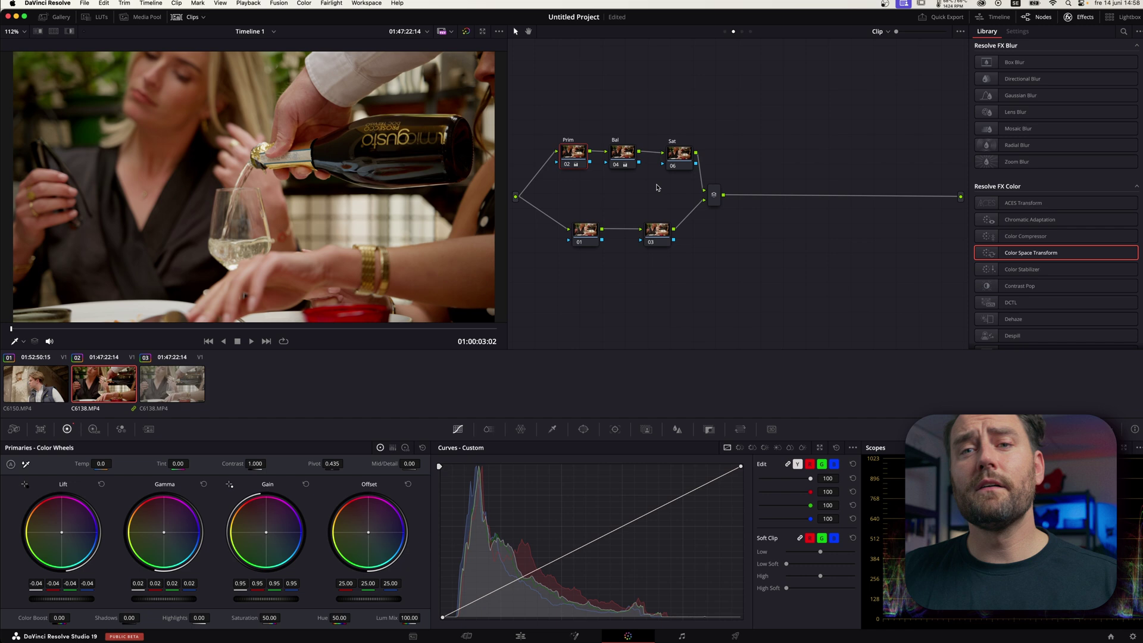